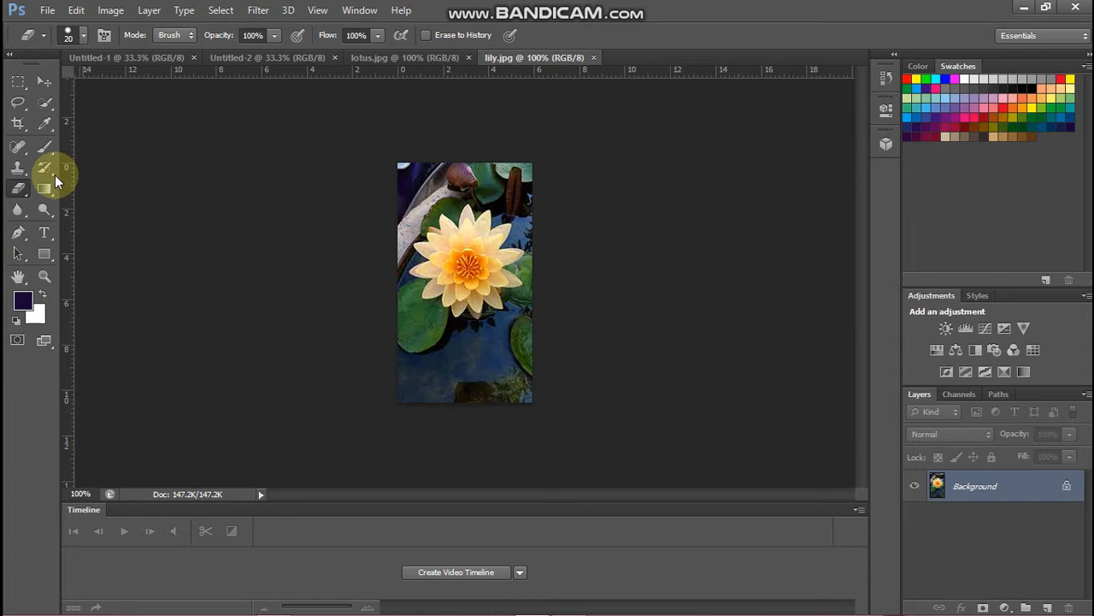
# Step: Draw a rectangular marquee selection covering most of the white canvas in the Untitled-1 document
pyautogui.click(156, 58)
pyautogui.click(15, 85)
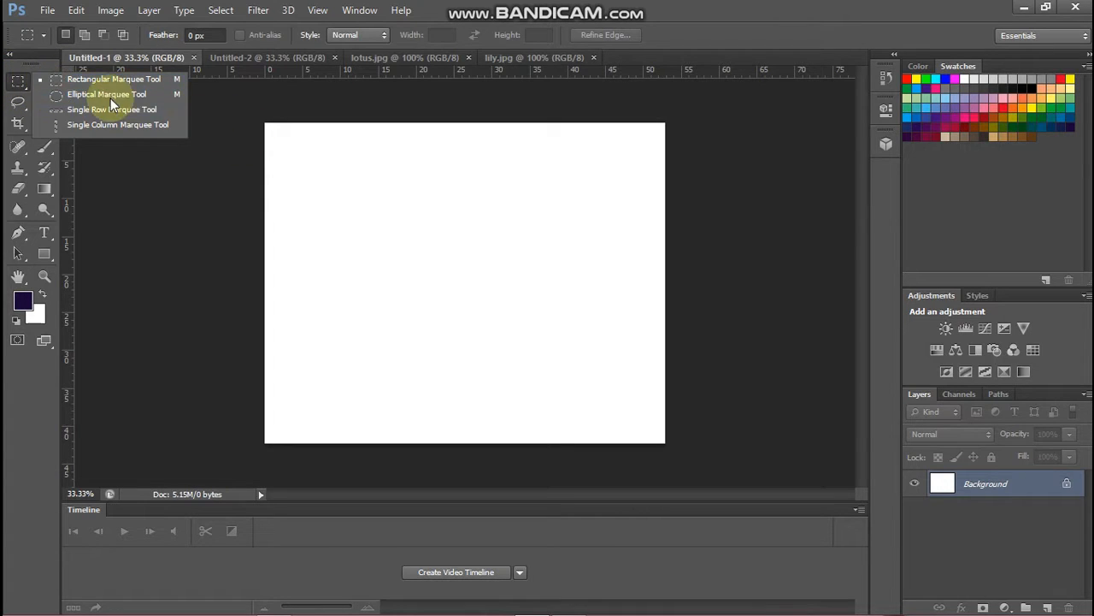
pyautogui.click(73, 85)
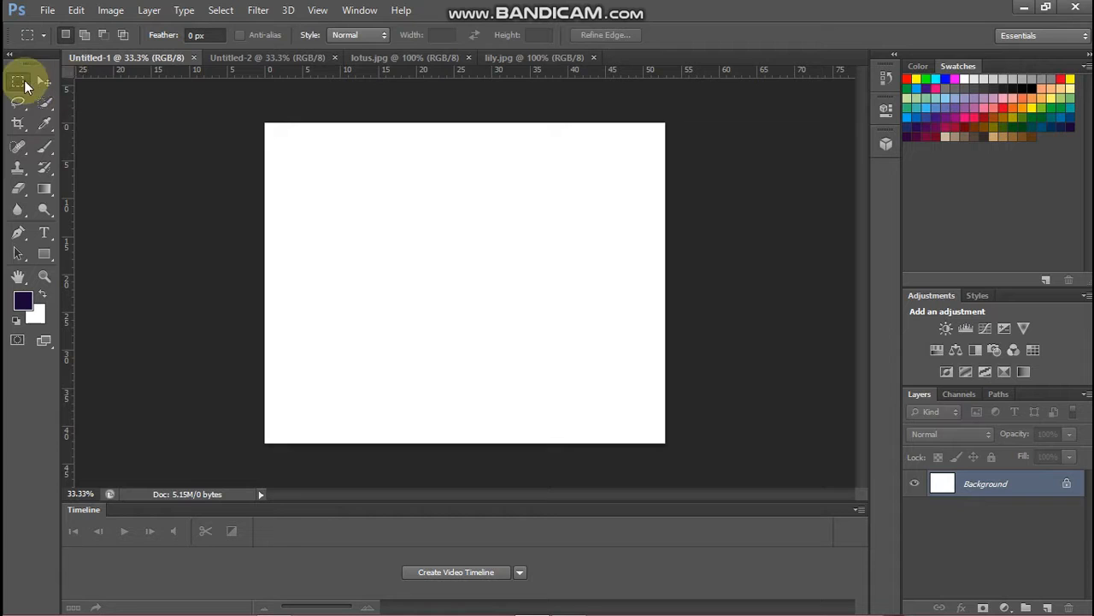
pyautogui.click(24, 80)
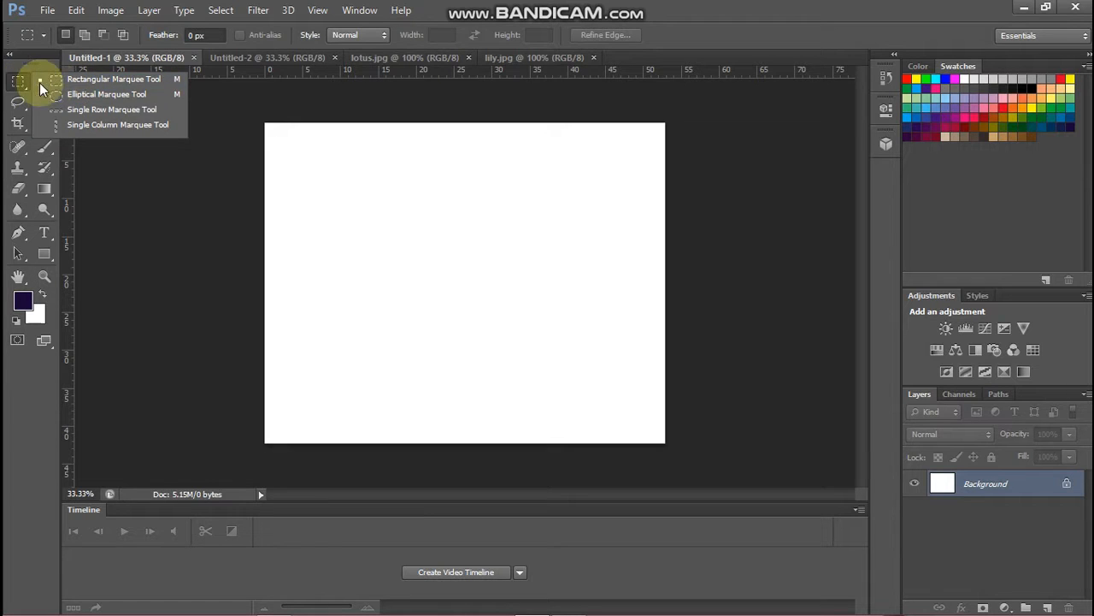
pyautogui.click(98, 80)
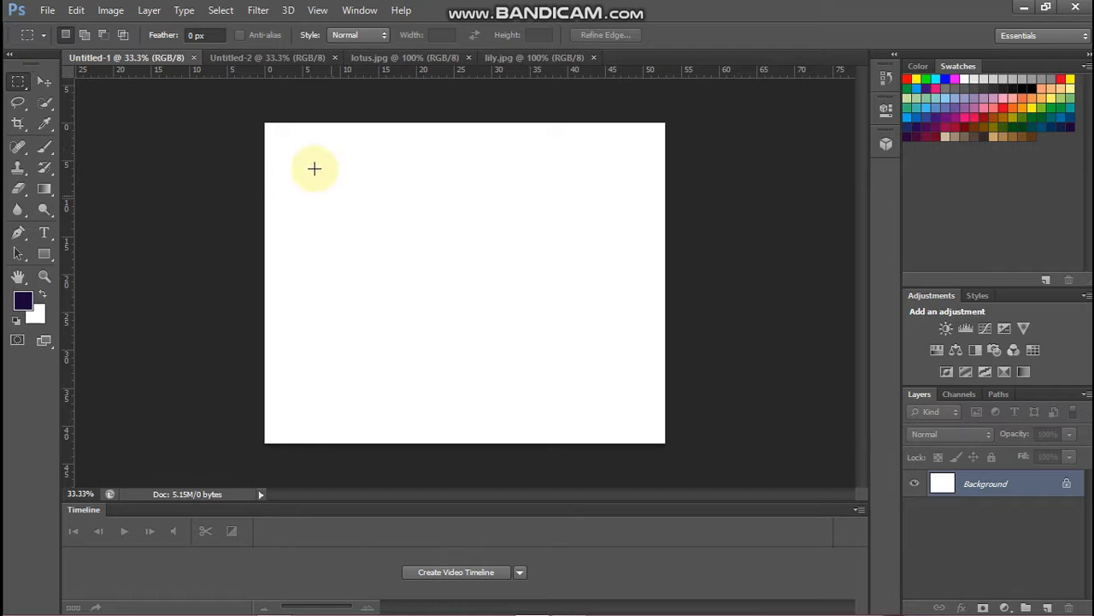
pyautogui.moveTo(297, 162); pyautogui.dragTo(637, 387)
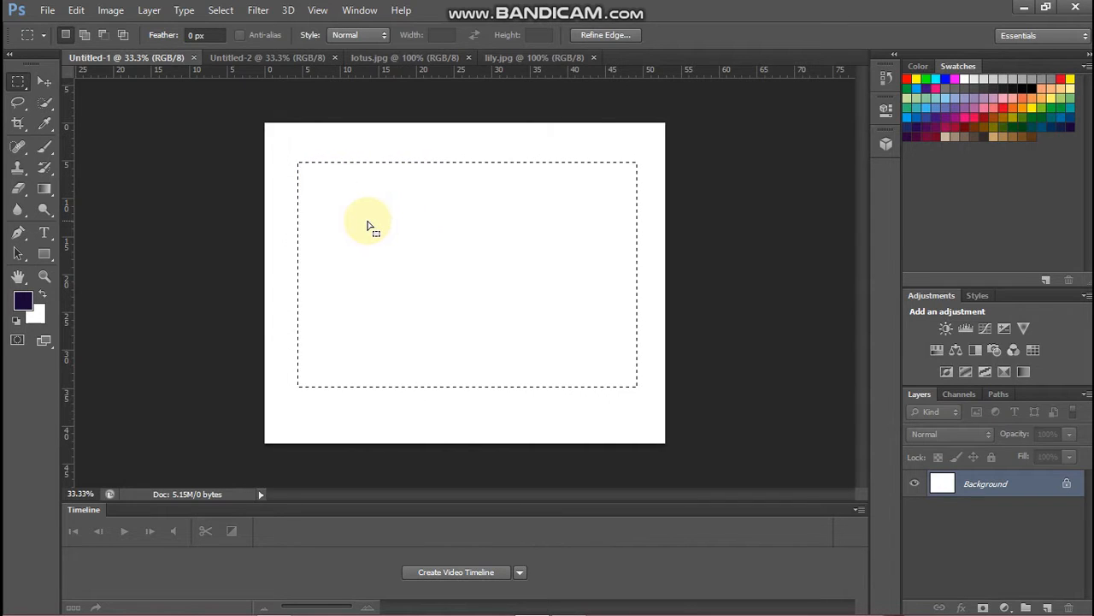
# Step: Float the lily.jpg document and copy its image onto the Untitled-1 canvas with the Move tool
pyautogui.click(47, 81)
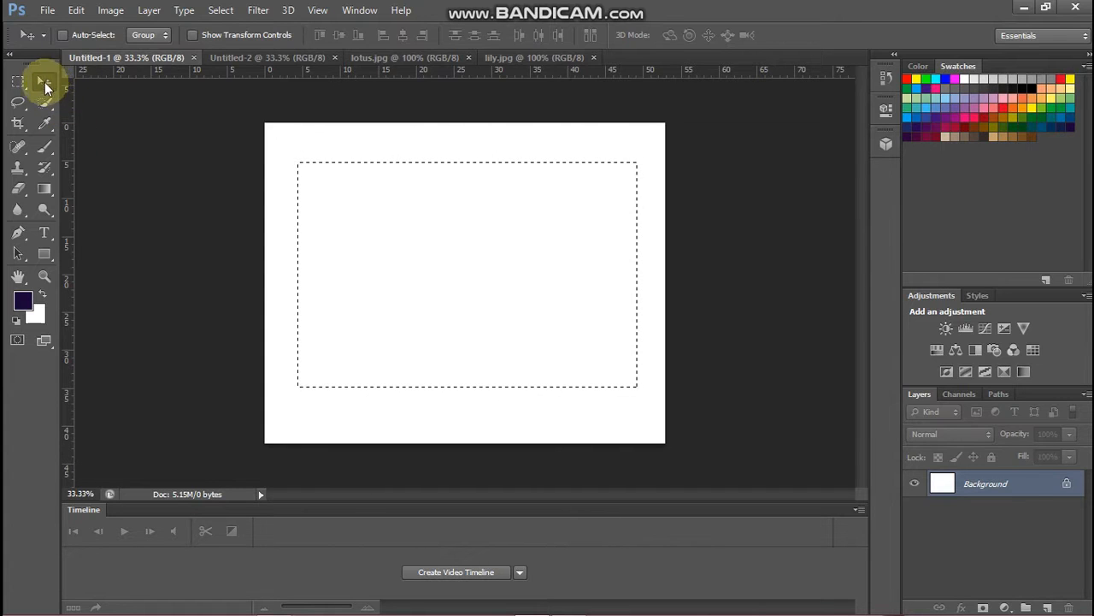
pyautogui.click(511, 57)
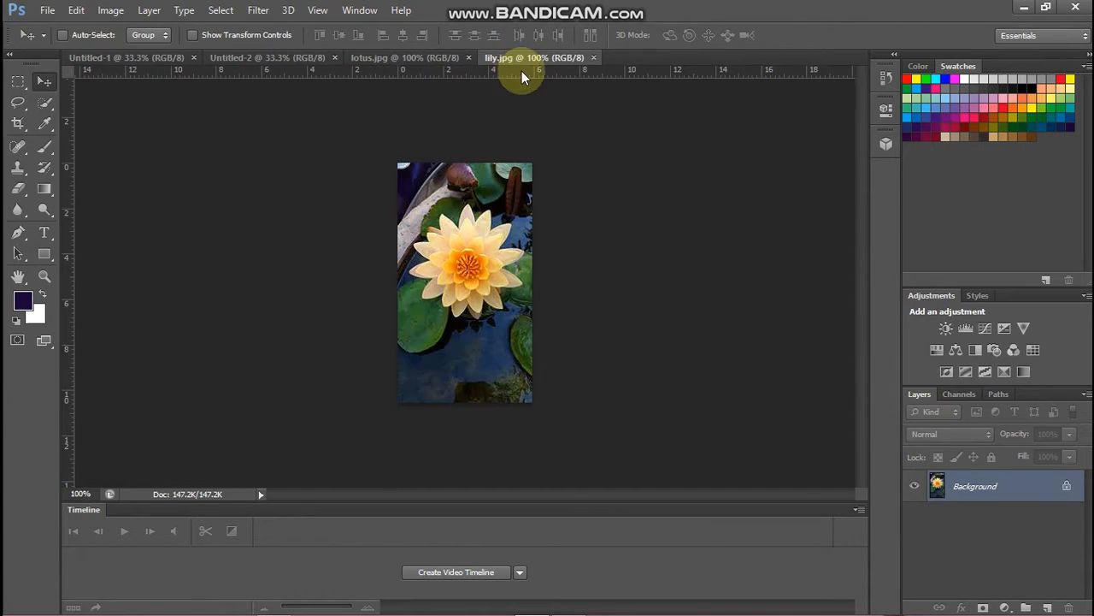
pyautogui.moveTo(522, 75); pyautogui.dragTo(809, 99)
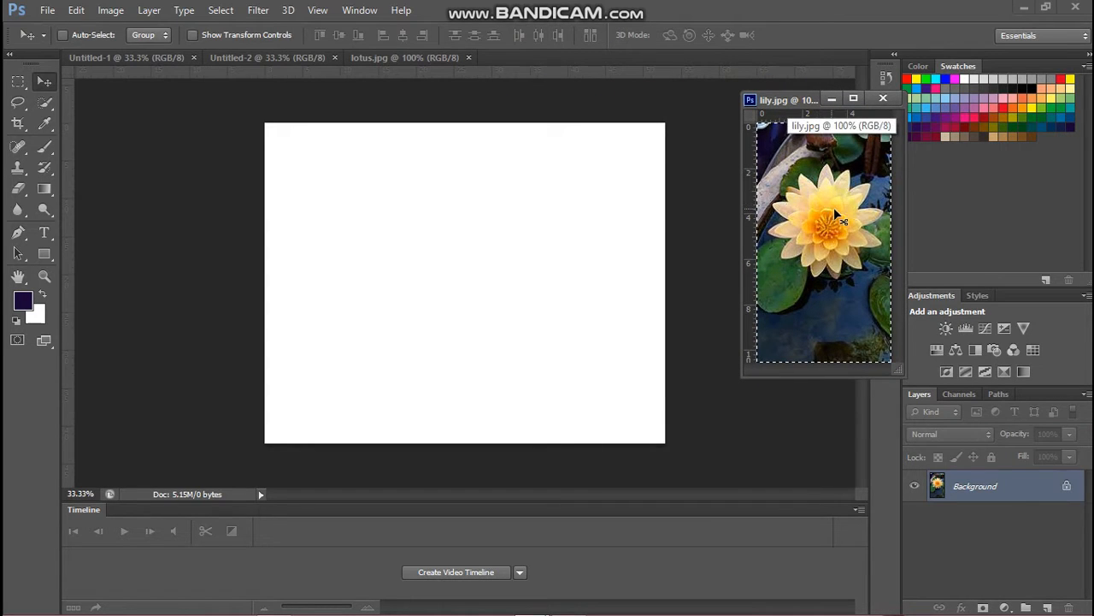
pyautogui.moveTo(834, 211); pyautogui.dragTo(548, 266)
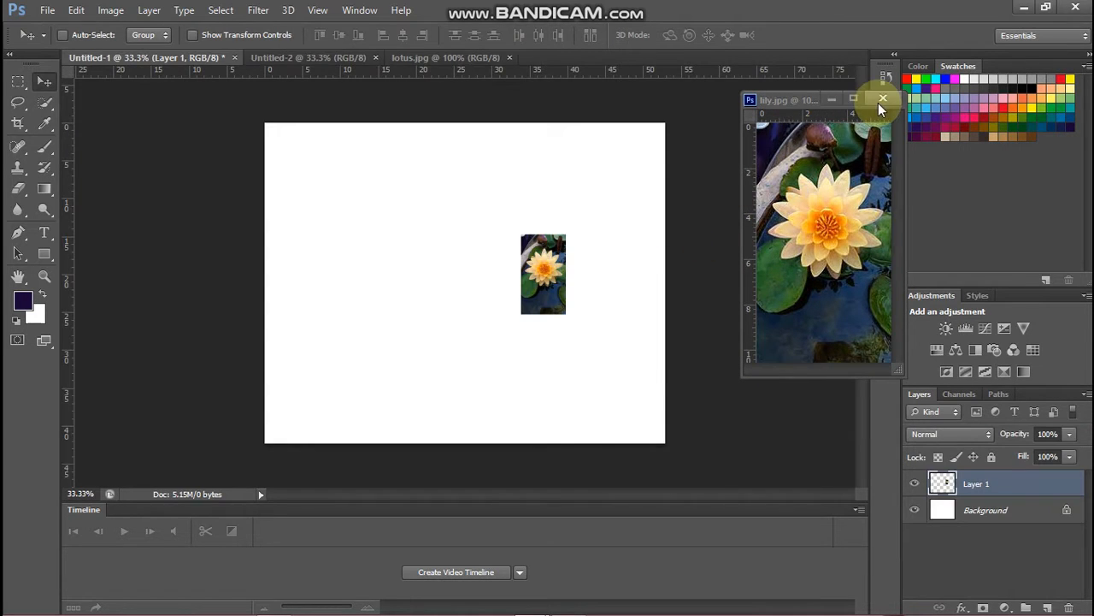
# Step: Dock the floating lily.jpg document back among the open documents and close Untitled-2
pyautogui.click(822, 101)
pyautogui.moveTo(793, 98); pyautogui.dragTo(604, 54)
pyautogui.click(203, 57)
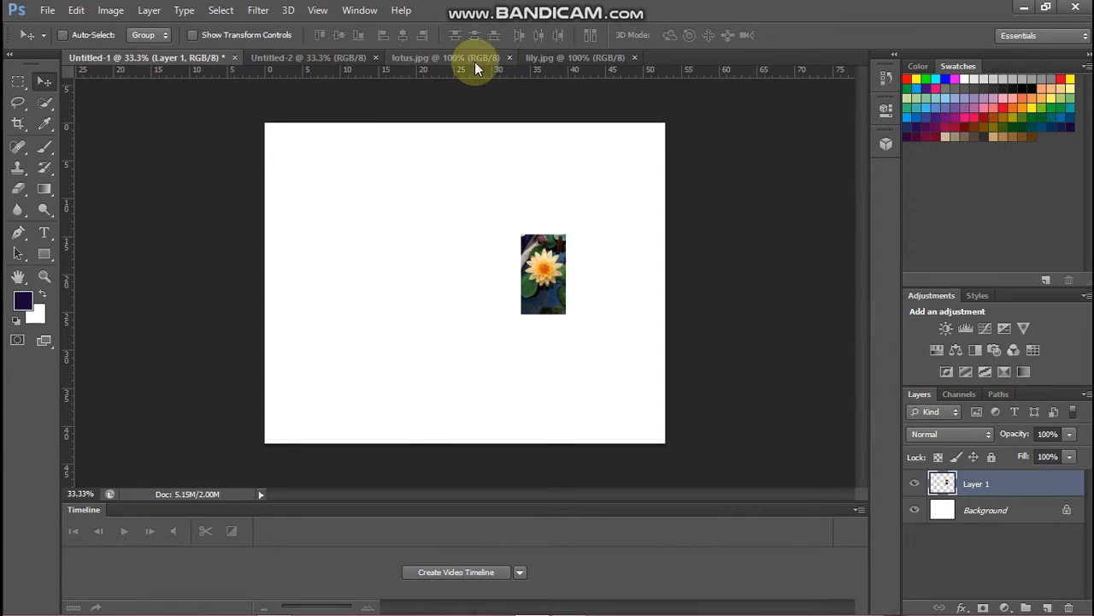
pyautogui.click(378, 58)
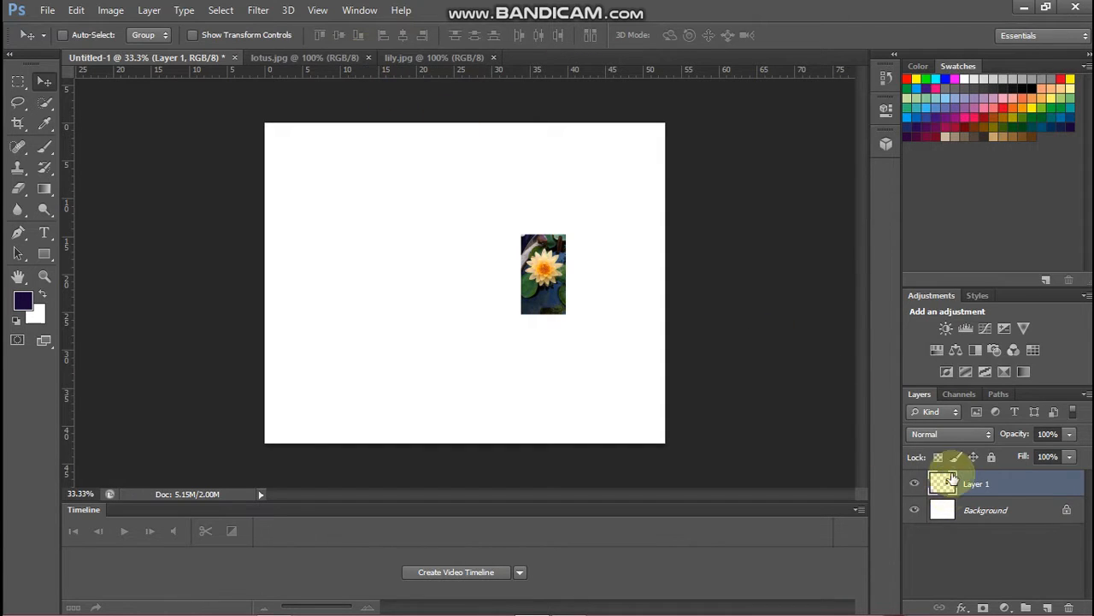
# Step: Convert the locked Background of Untitled-1 into a regular layer, accepting the name Layer 0
pyautogui.click(1014, 518)
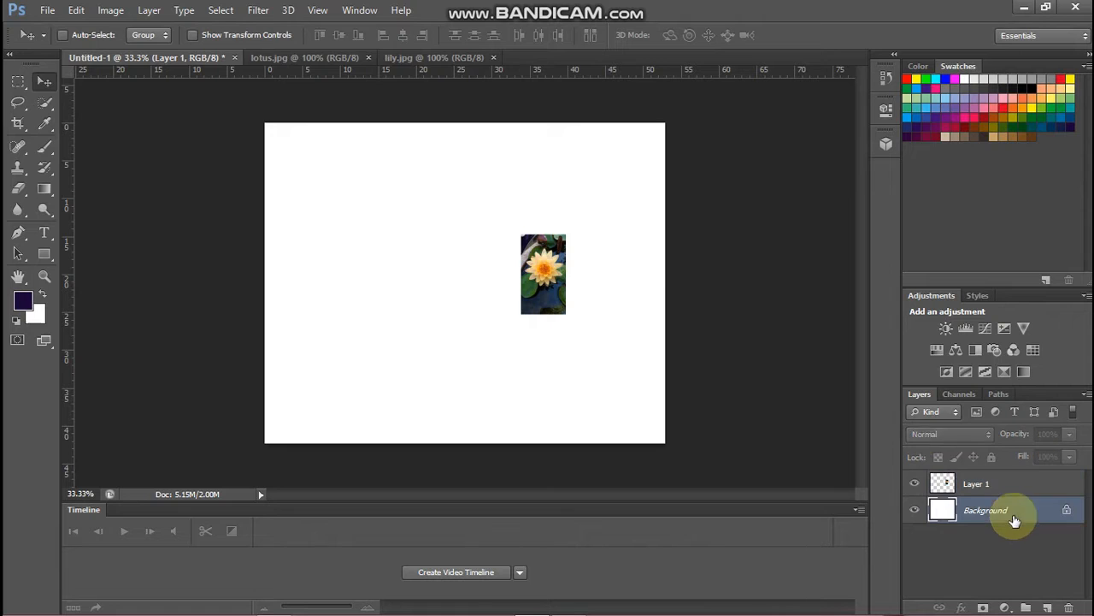
pyautogui.doubleClick(1014, 518)
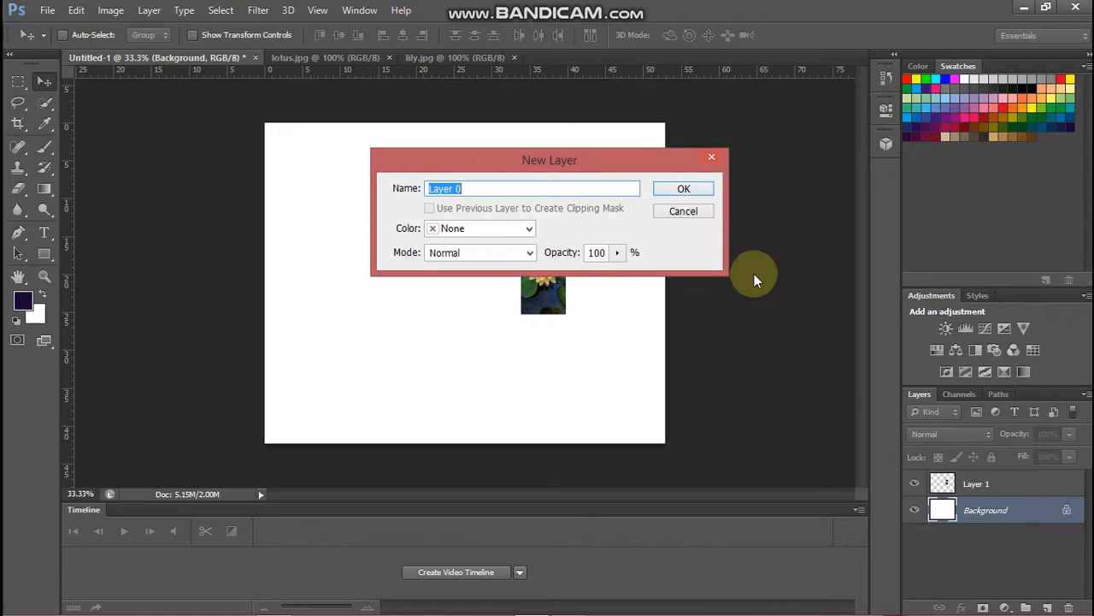
pyautogui.click(657, 191)
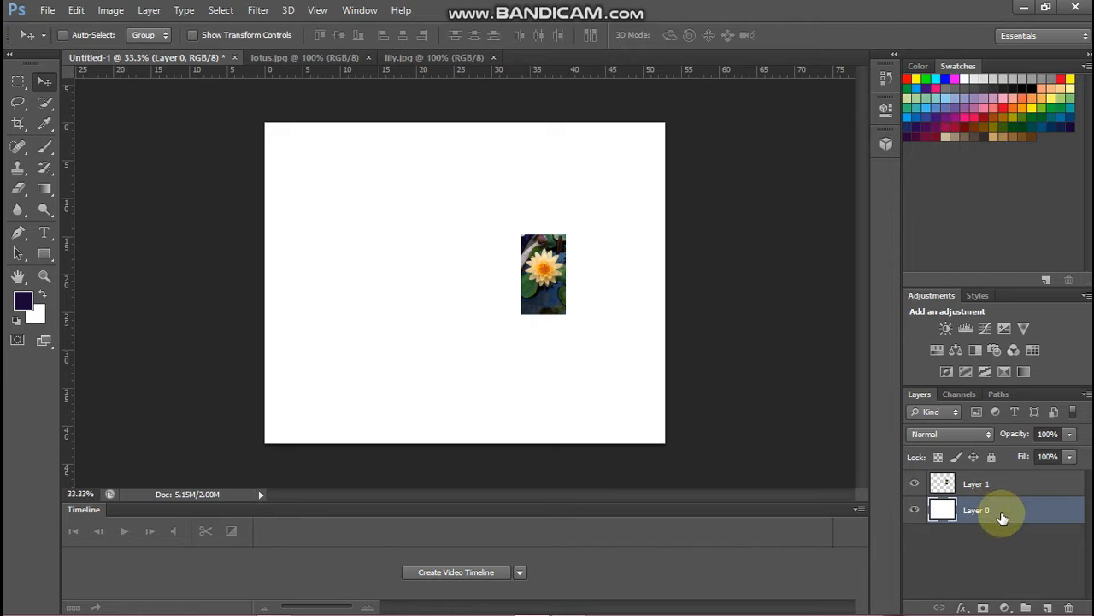
# Step: Make Layer 1 active and move the lily picture slightly down and to the right on the canvas
pyautogui.click(1007, 483)
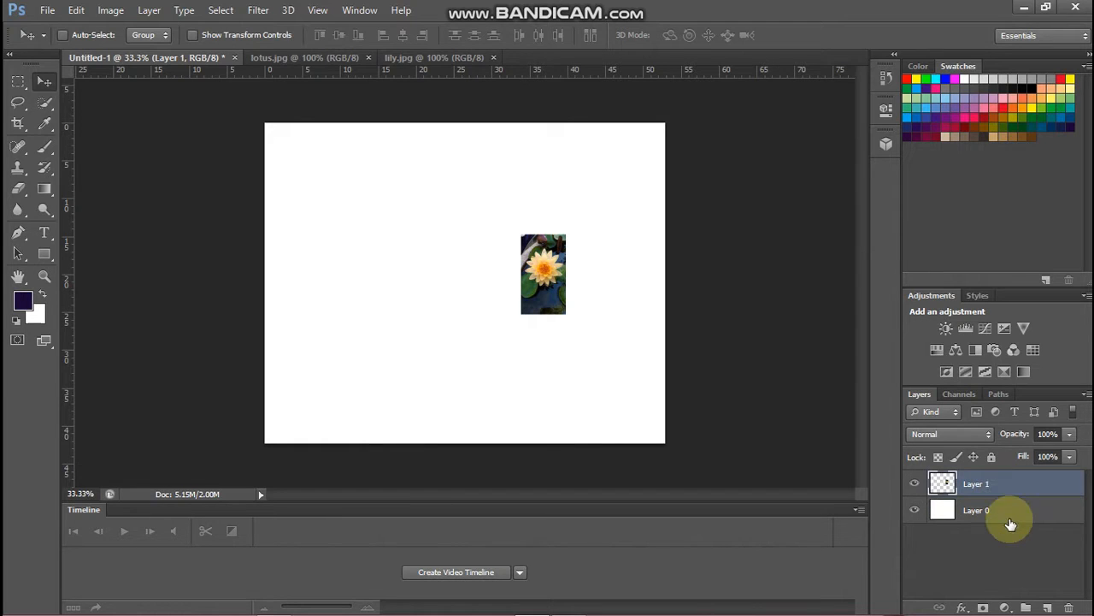
pyautogui.click(1006, 513)
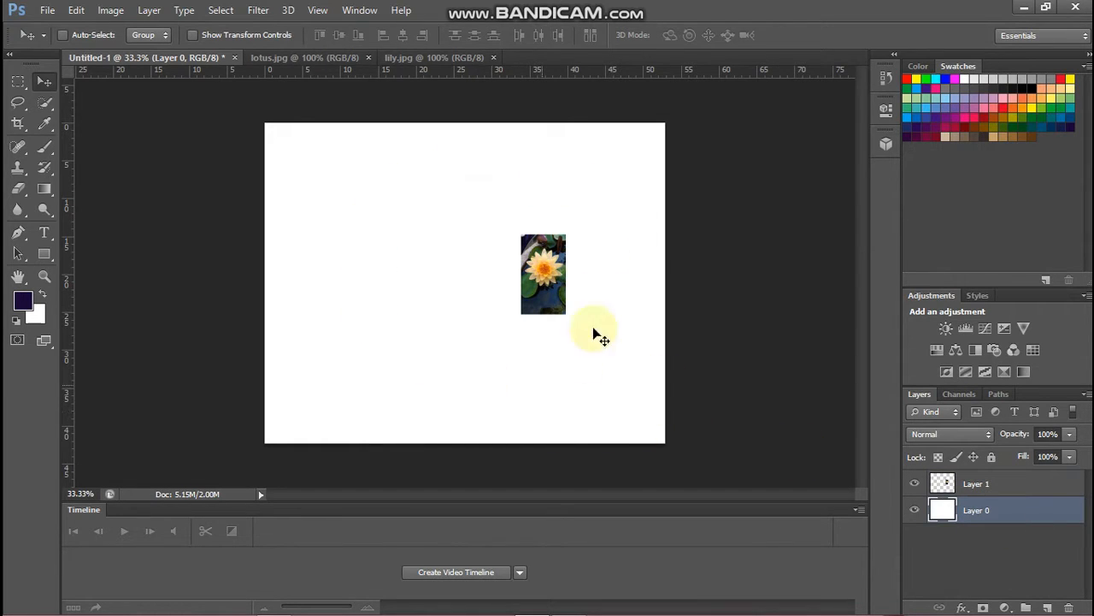
pyautogui.click(1013, 484)
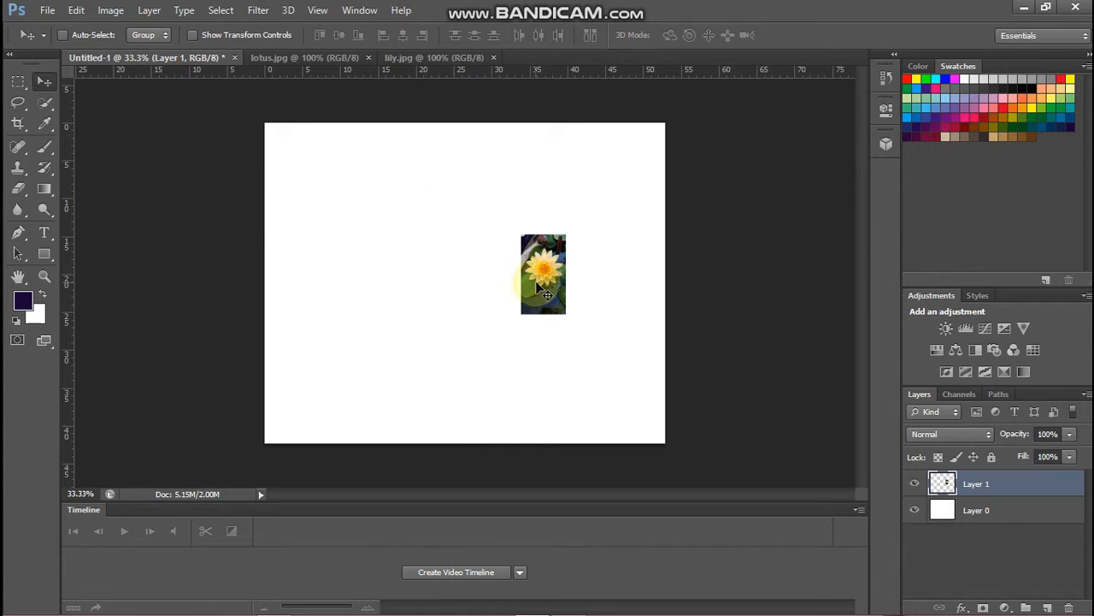
pyautogui.moveTo(543, 290)
pyautogui.mouseDown()
pyautogui.moveTo(379, 288)
pyautogui.moveTo(526, 306)
pyautogui.moveTo(398, 210)
pyautogui.moveTo(476, 310)
pyautogui.moveTo(521, 276)
pyautogui.moveTo(398, 273)
pyautogui.moveTo(372, 261)
pyautogui.moveTo(504, 239)
pyautogui.moveTo(629, 193)
pyautogui.moveTo(633, 203)
pyautogui.moveTo(392, 213)
pyautogui.moveTo(555, 283)
pyautogui.mouseUp()
pyautogui.click(593, 181)
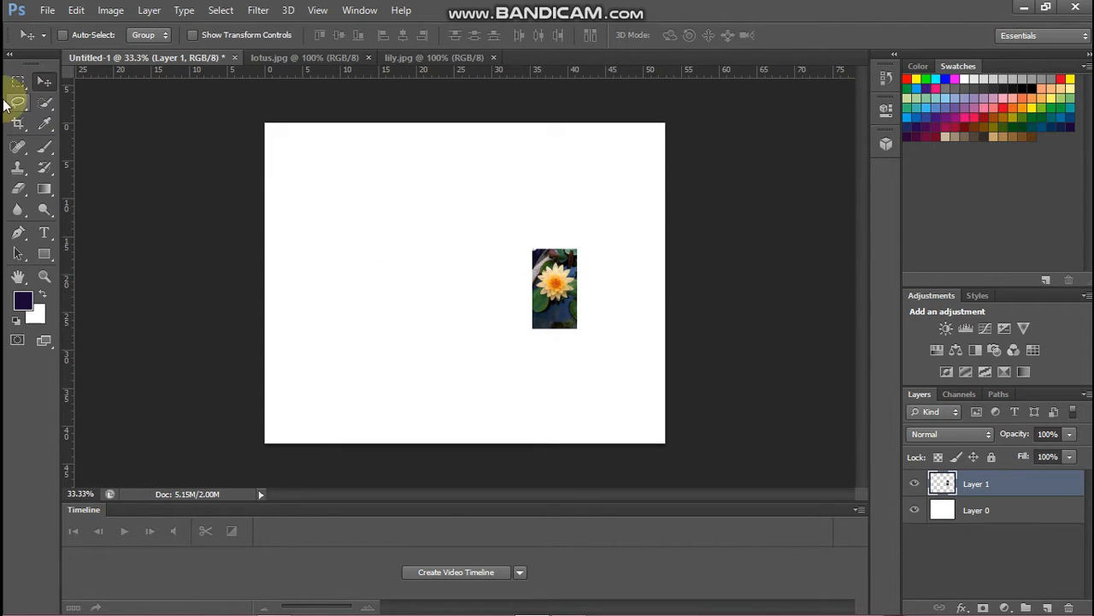
# Step: Select the lily flower on Layer 1 with a freehand Lasso outline
pyautogui.click(17, 103)
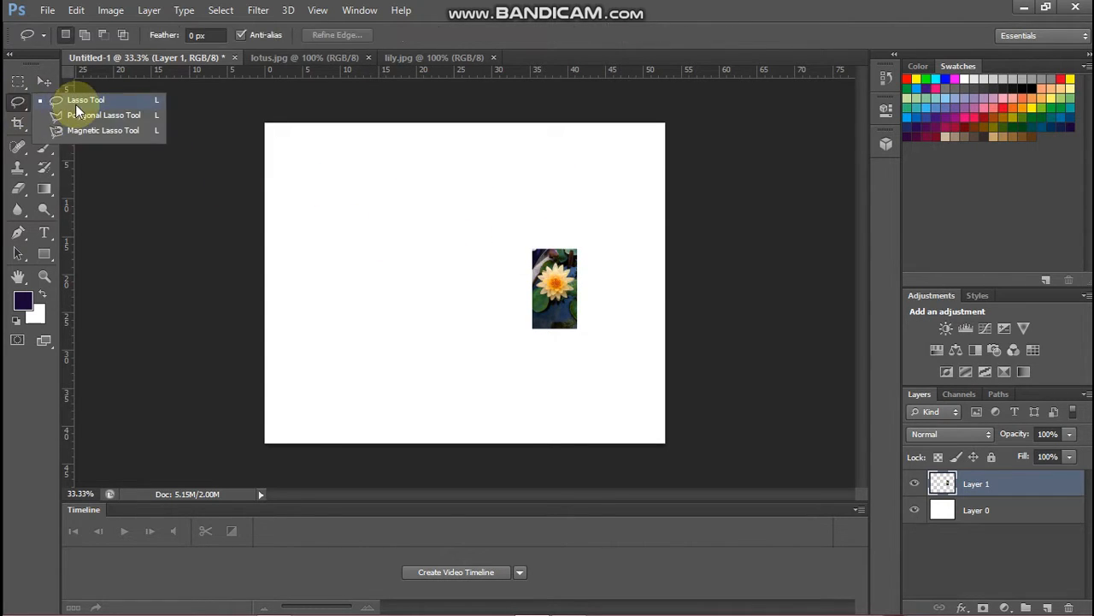
pyautogui.click(85, 103)
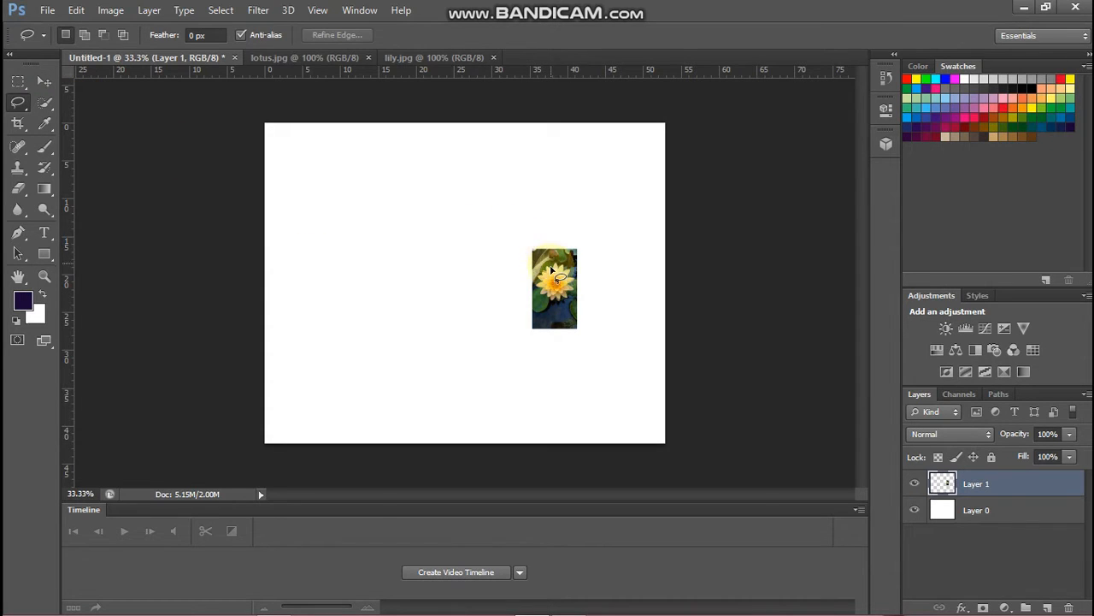
pyautogui.moveTo(546, 267)
pyautogui.mouseDown()
pyautogui.moveTo(534, 284)
pyautogui.moveTo(542, 307)
pyautogui.moveTo(577, 293)
pyautogui.moveTo(579, 263)
pyautogui.moveTo(544, 252)
pyautogui.moveTo(547, 273)
pyautogui.mouseUp()
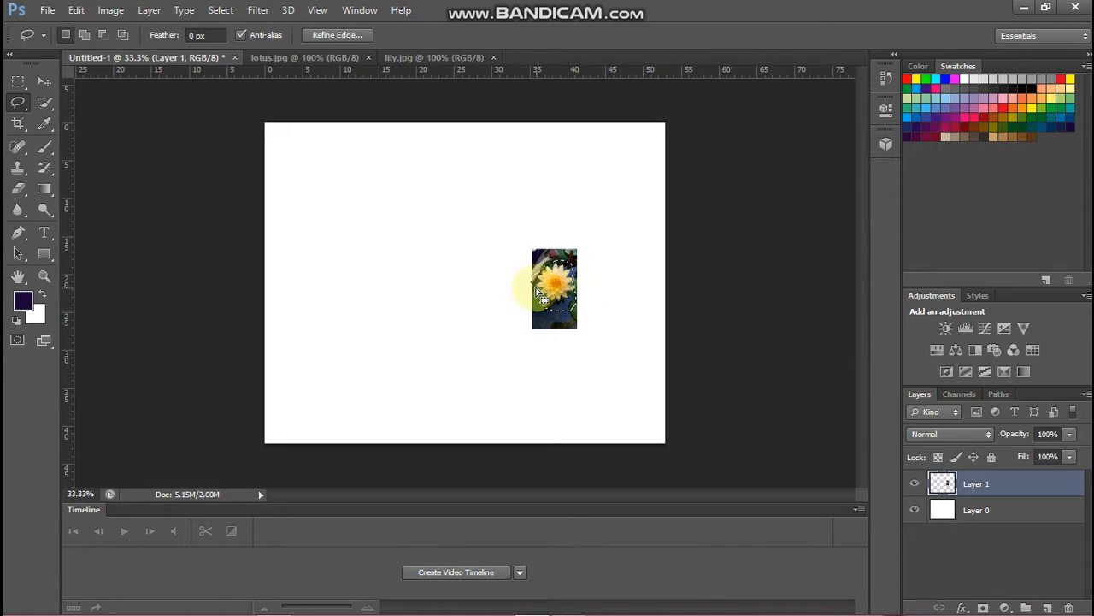
pyautogui.rightClick(19, 111)
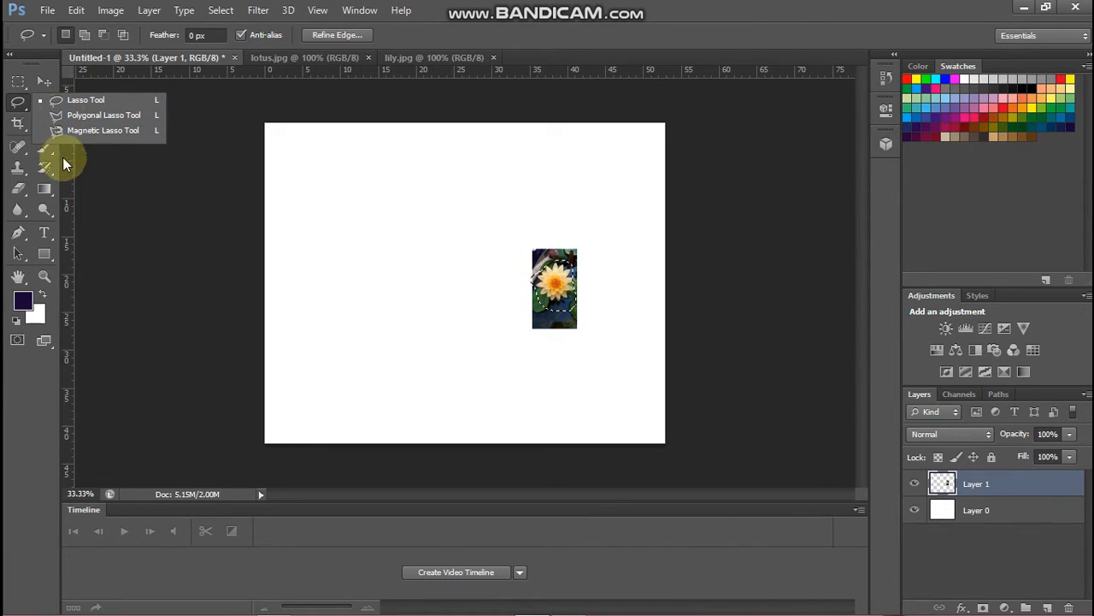
# Step: Try moving the lassoed flower out of its photo and back, undoing the moves and clearing the selection
pyautogui.click(48, 87)
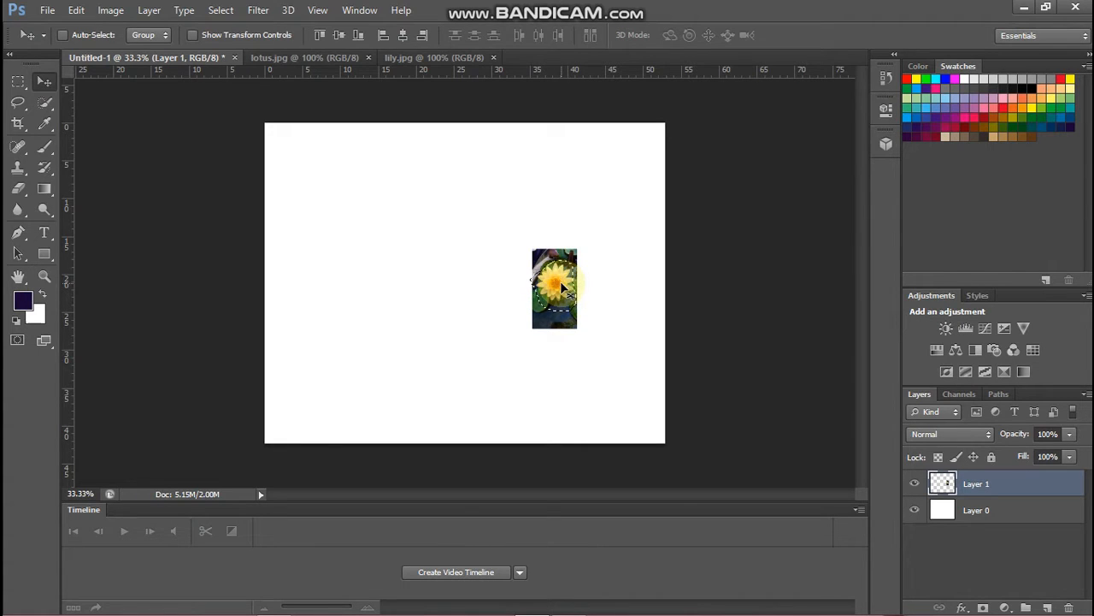
pyautogui.moveTo(562, 287); pyautogui.dragTo(431, 282)
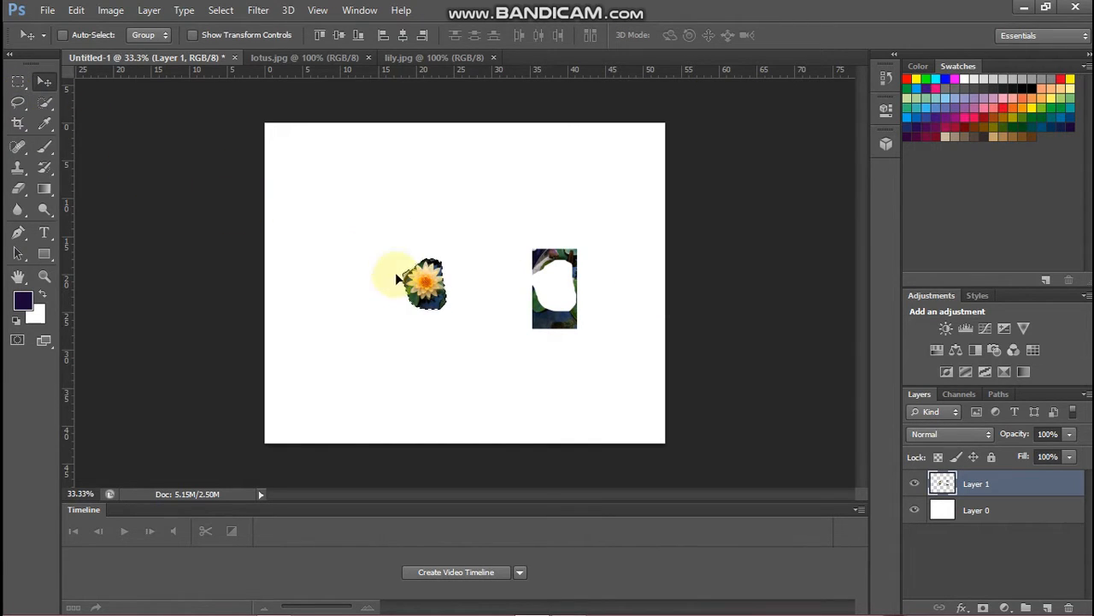
pyautogui.moveTo(431, 291); pyautogui.dragTo(562, 291)
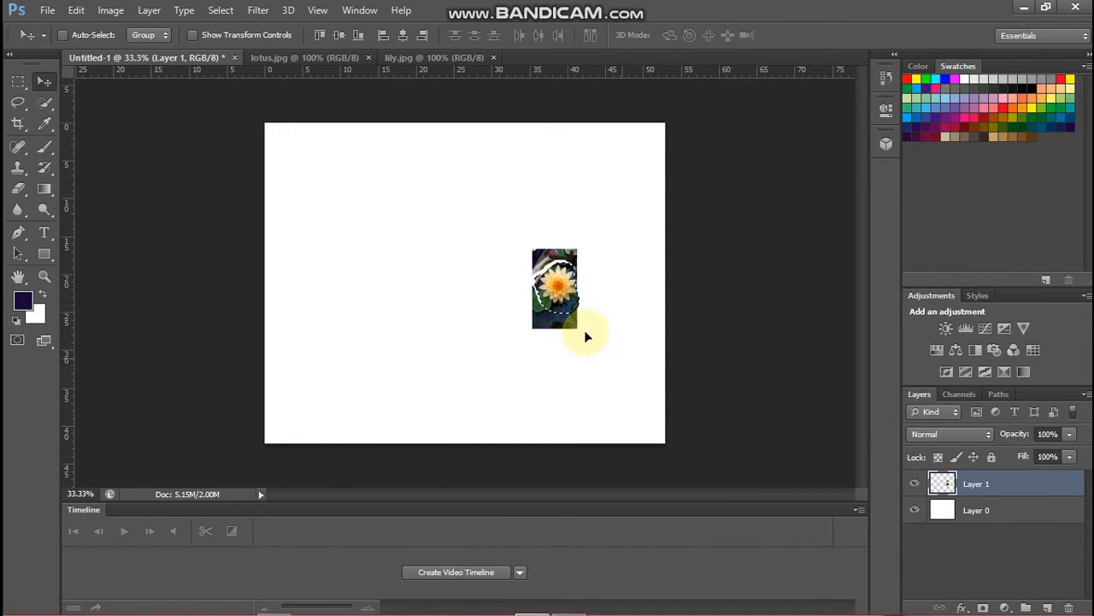
pyautogui.hotkey('ctrl', 'z')
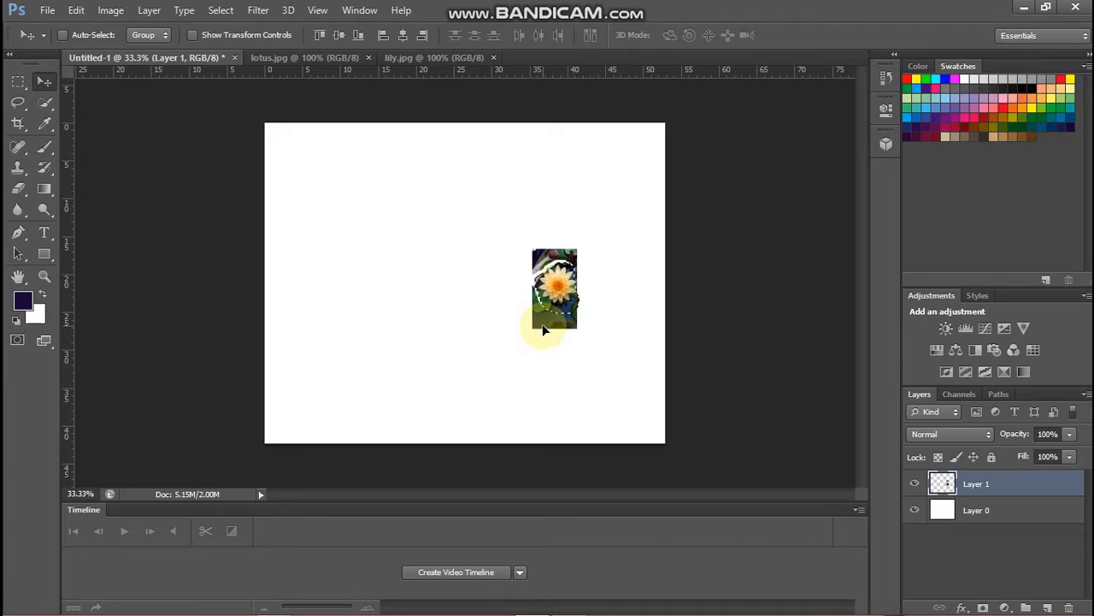
pyautogui.hotkey('ctrl', 'd')
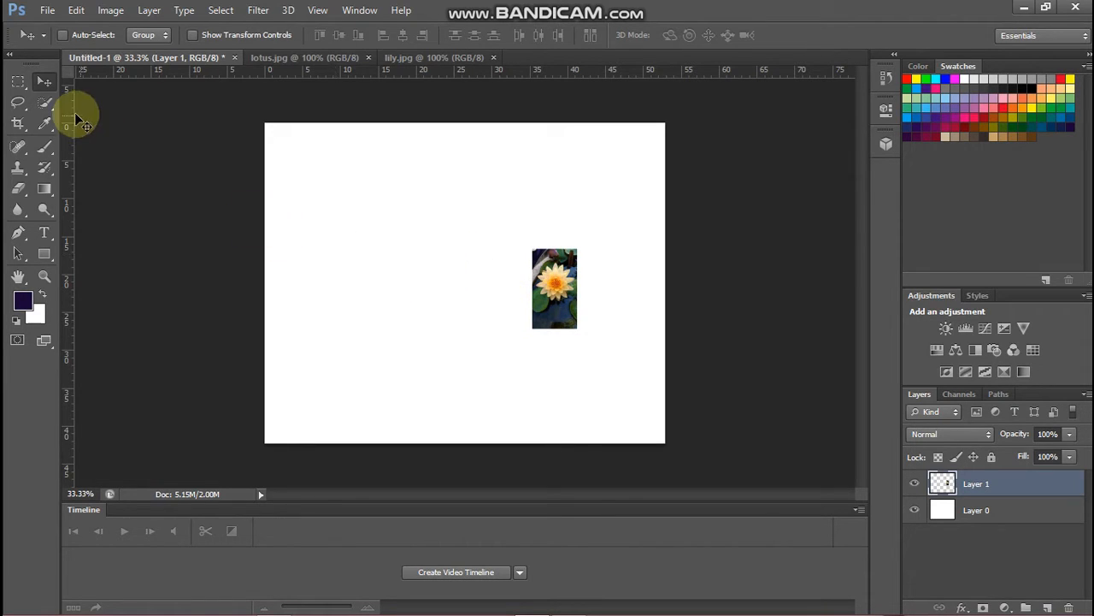
# Step: Select the lily flower on Layer 1 with the Quick Selection tool, using a brush size of 30
pyautogui.click(46, 106)
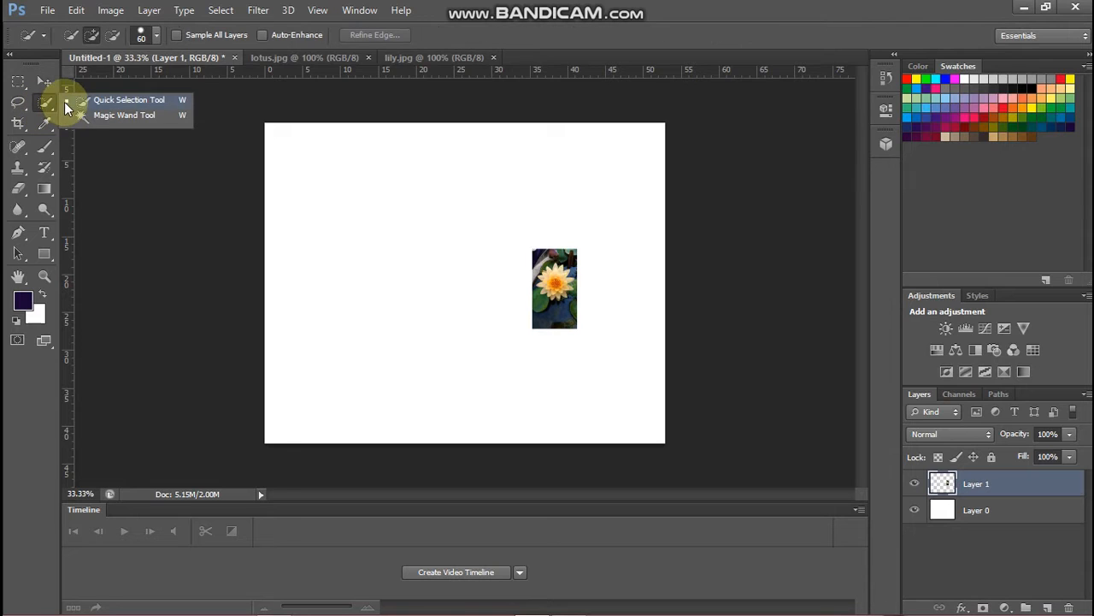
pyautogui.click(108, 101)
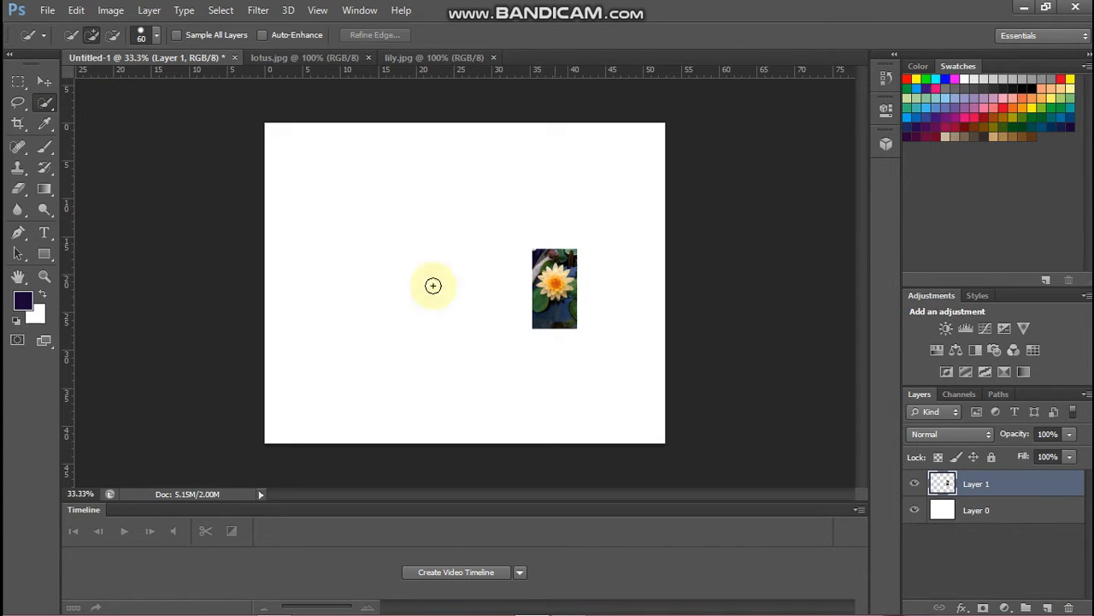
pyautogui.click(43, 277)
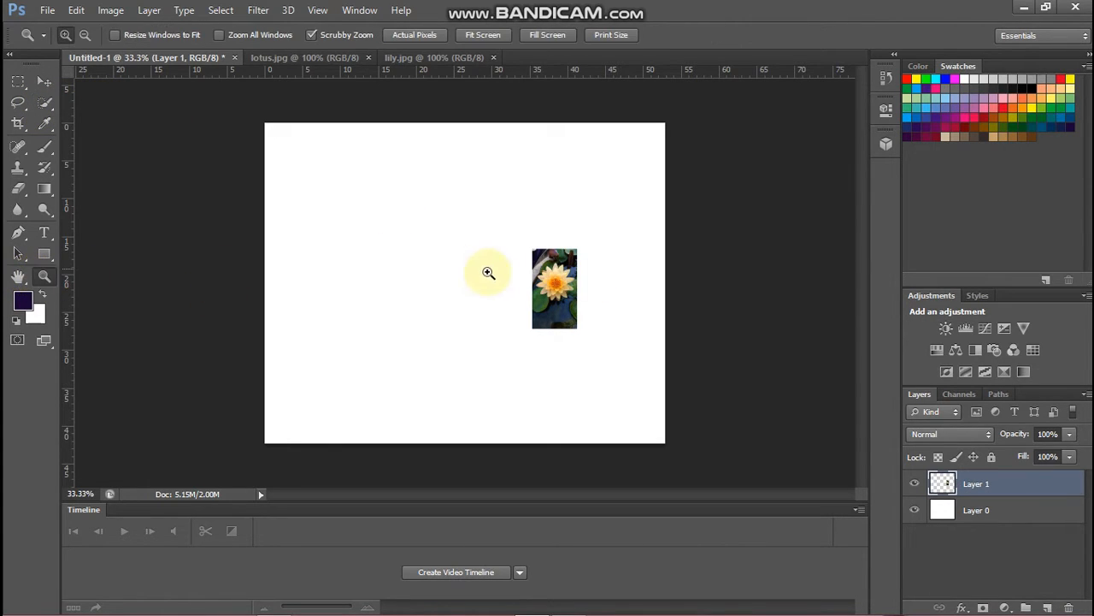
pyautogui.click(553, 293)
pyautogui.click(576, 296)
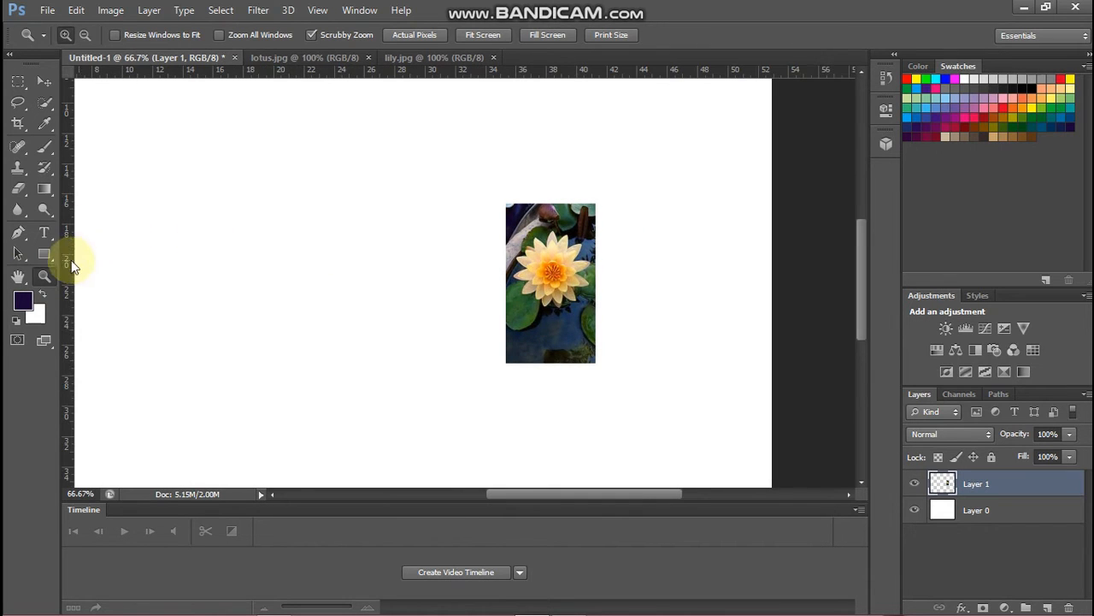
pyautogui.click(564, 309)
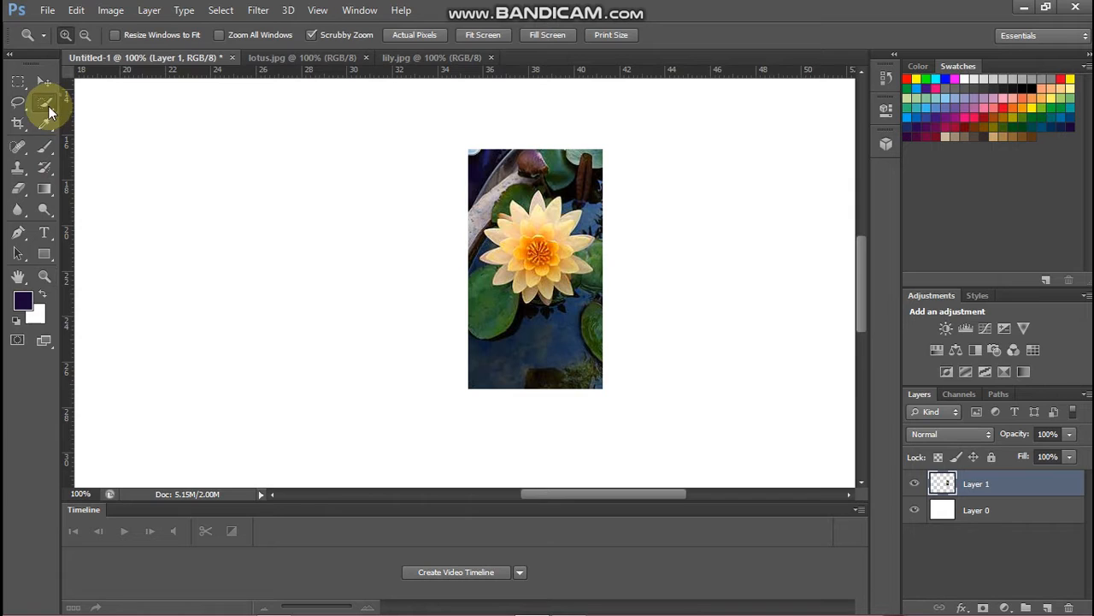
pyautogui.moveTo(45, 102); pyautogui.dragTo(110, 99)
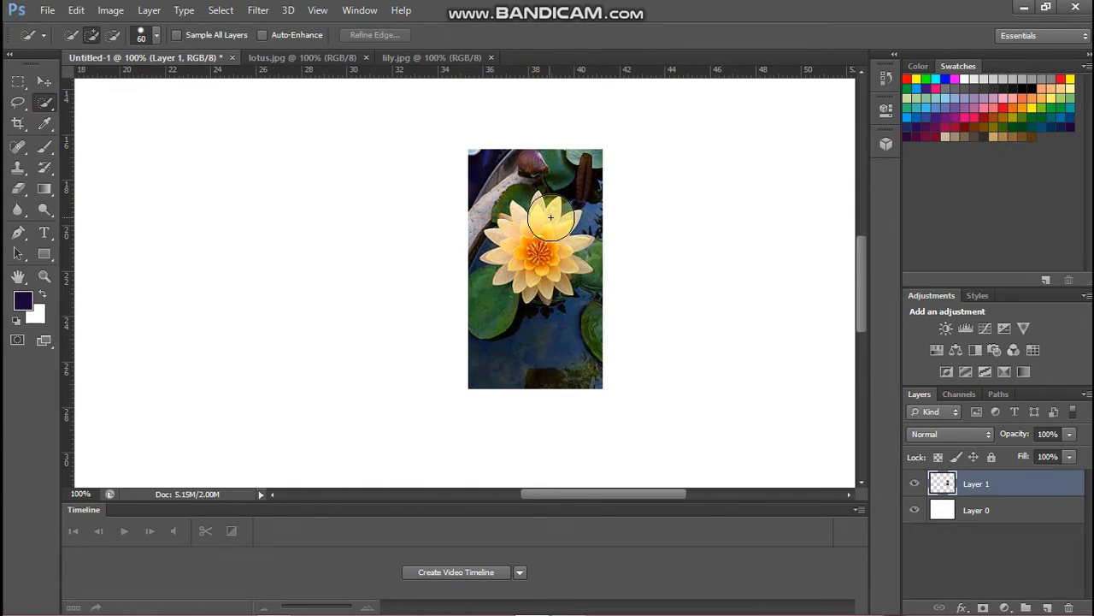
pyautogui.press('[')
pyautogui.press('[')
pyautogui.press('[')
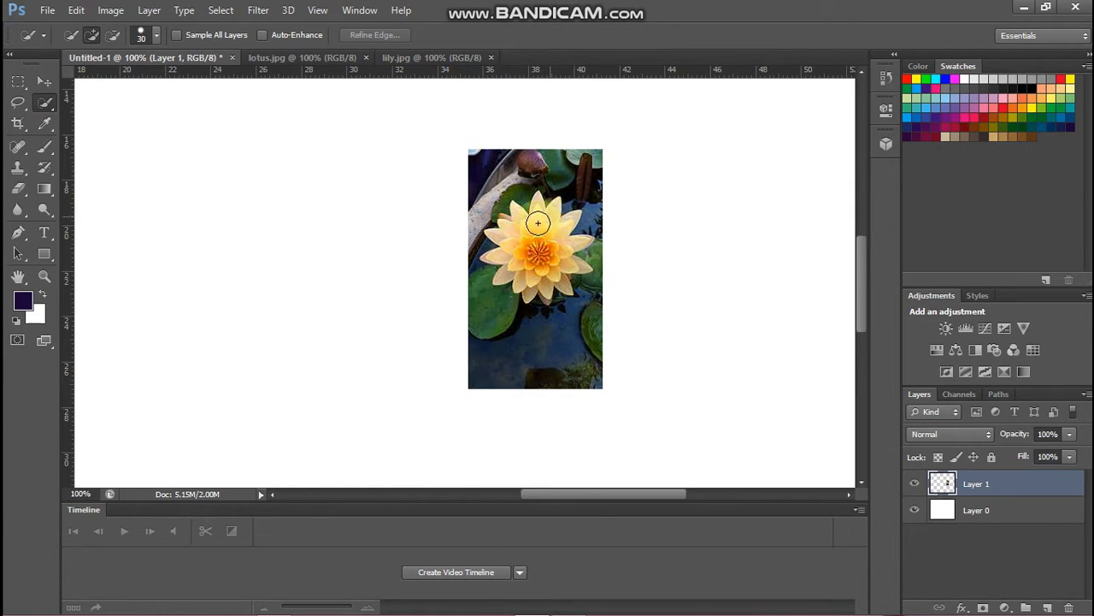
pyautogui.press('[')
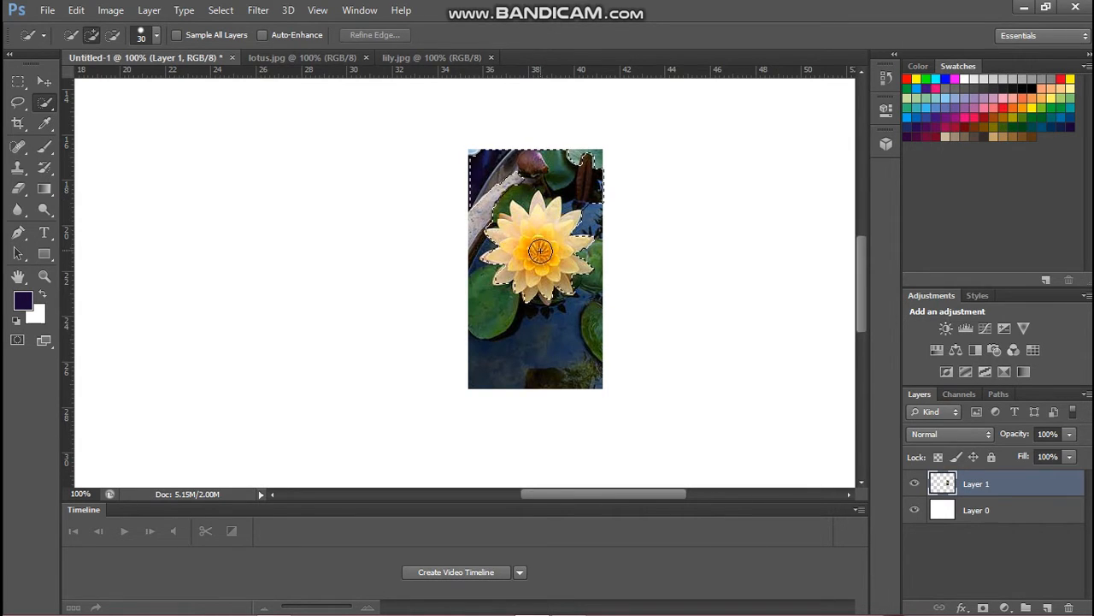
pyautogui.moveTo(539, 288); pyautogui.dragTo(535, 274)
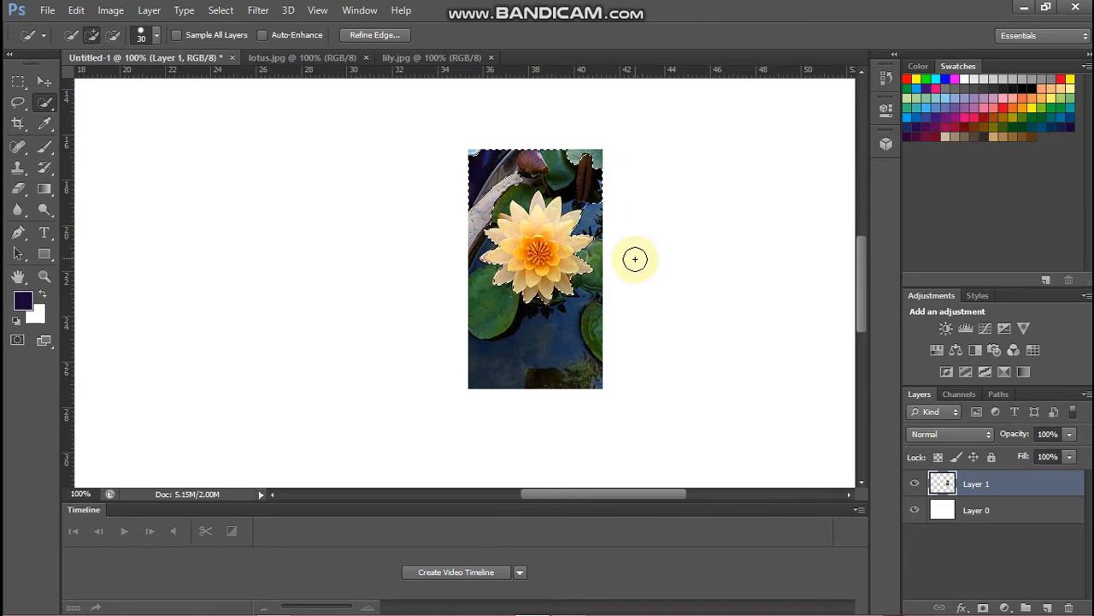
# Step: Subtract the leaves, bud and branch above the flower from the quick selection, leaving only the petals selected
pyautogui.moveTo(843, 606)
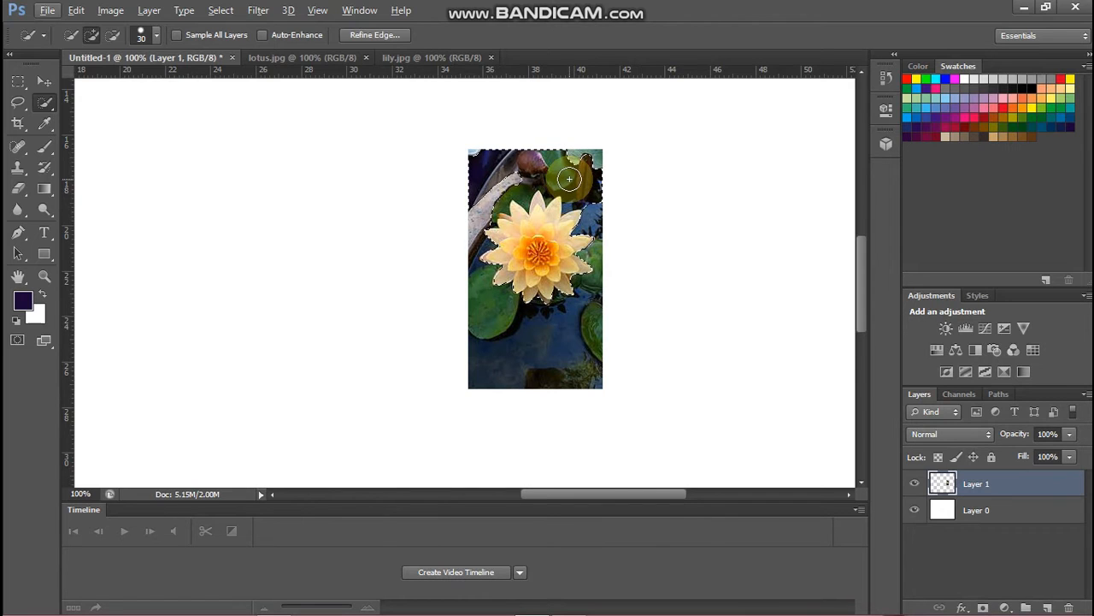
pyautogui.press('alt')
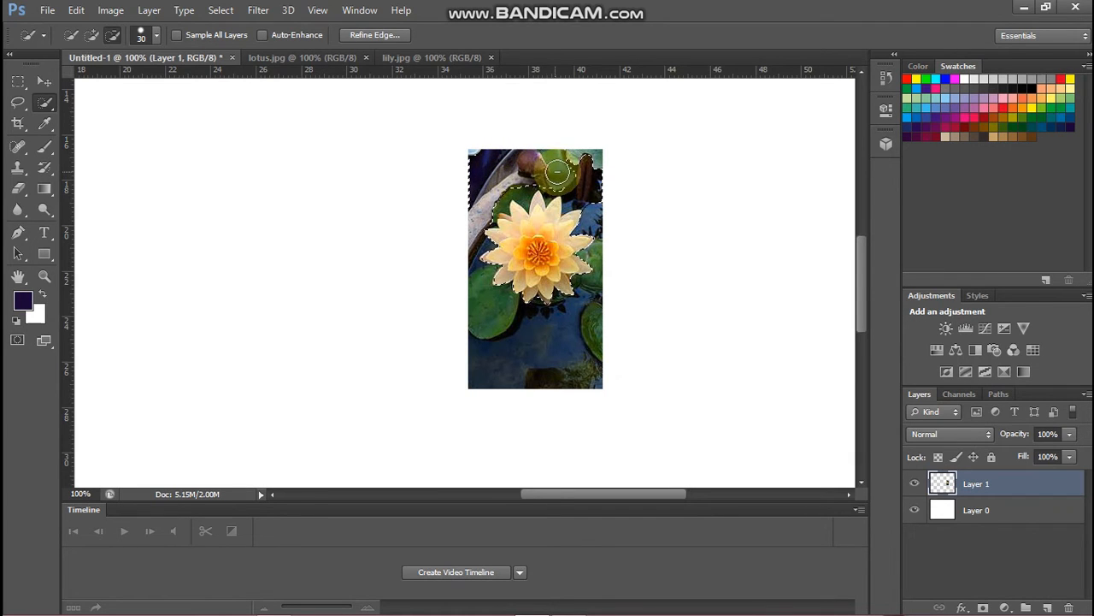
pyautogui.click(500, 159)
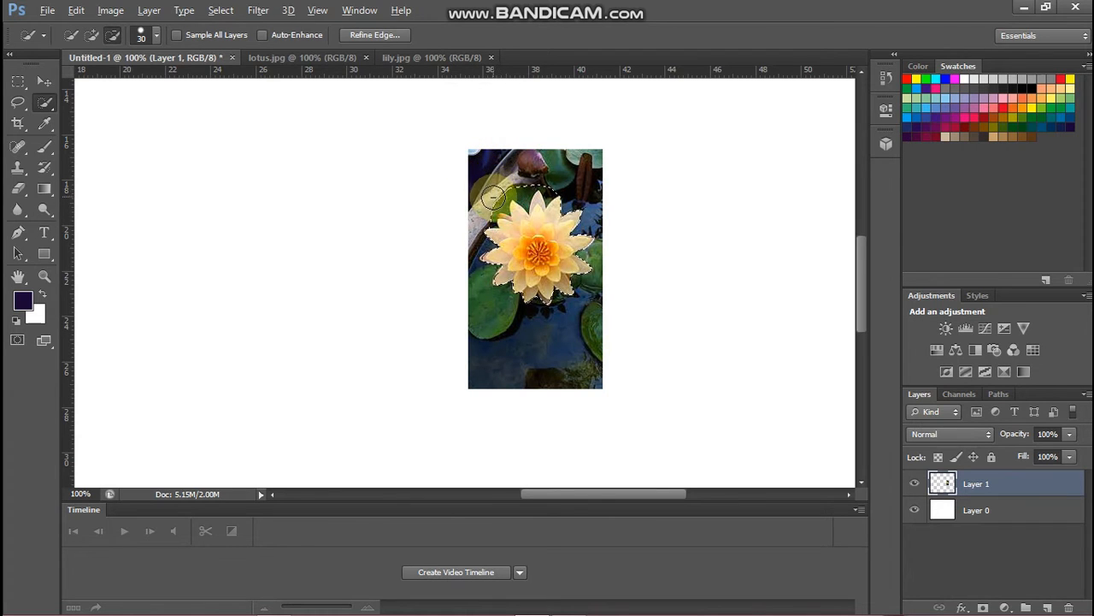
pyautogui.moveTo(494, 214)
pyautogui.keyDown('alt'); pyautogui.mouseDown()
pyautogui.moveTo(516, 193)
pyautogui.moveTo(548, 188)
pyautogui.mouseUp(); pyautogui.keyUp('alt')
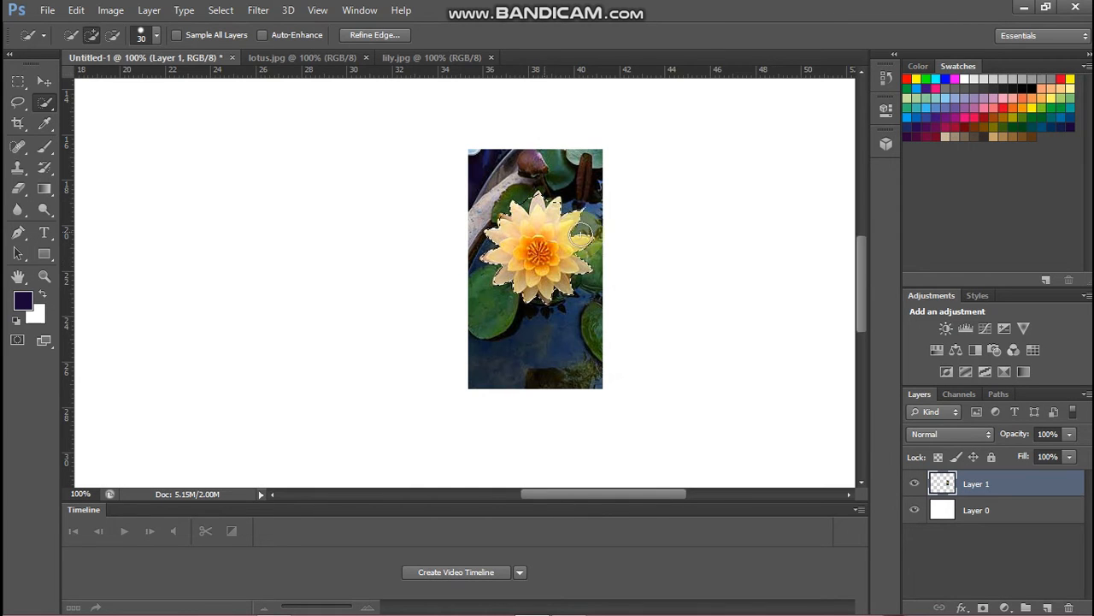
# Step: Try moving the selected flower out of its photo onto the blank canvas to the photo's left
pyautogui.click(39, 82)
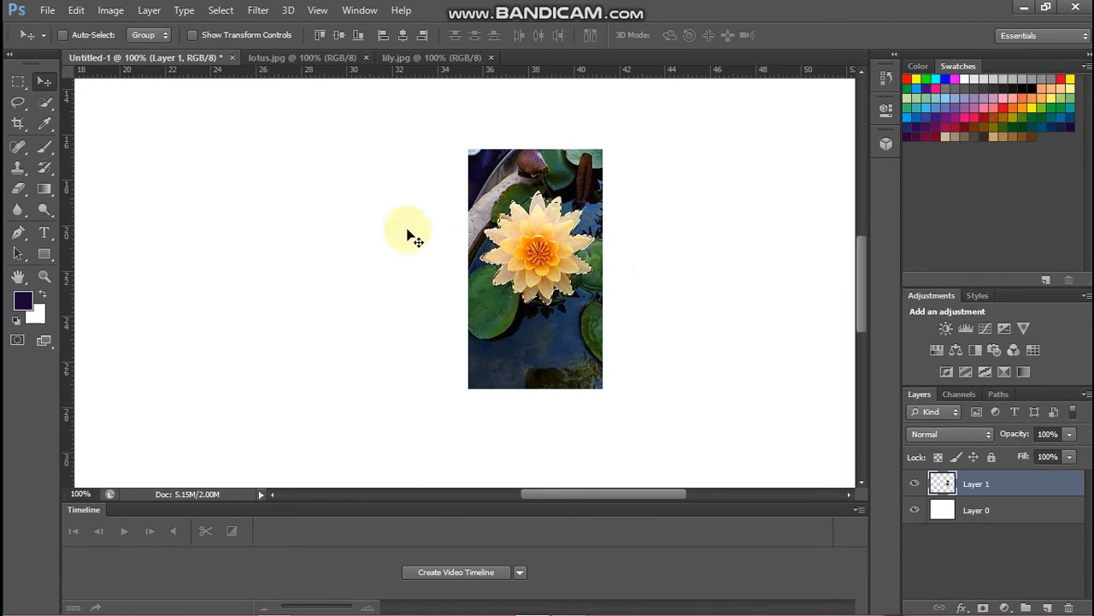
pyautogui.moveTo(530, 253); pyautogui.dragTo(333, 259)
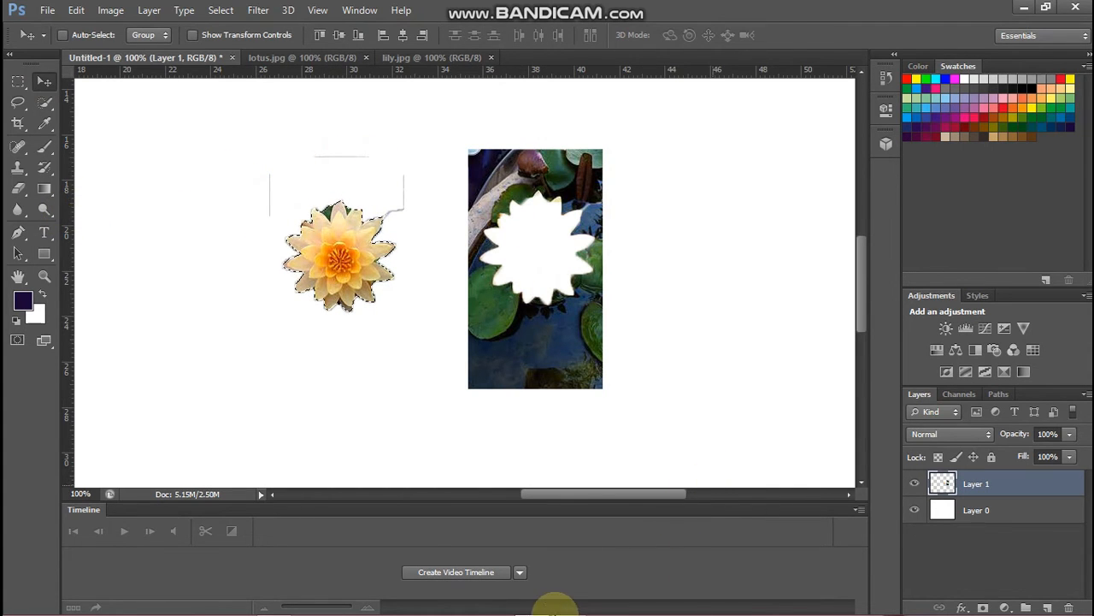
pyautogui.moveTo(513, 603)
pyautogui.click(275, 605)
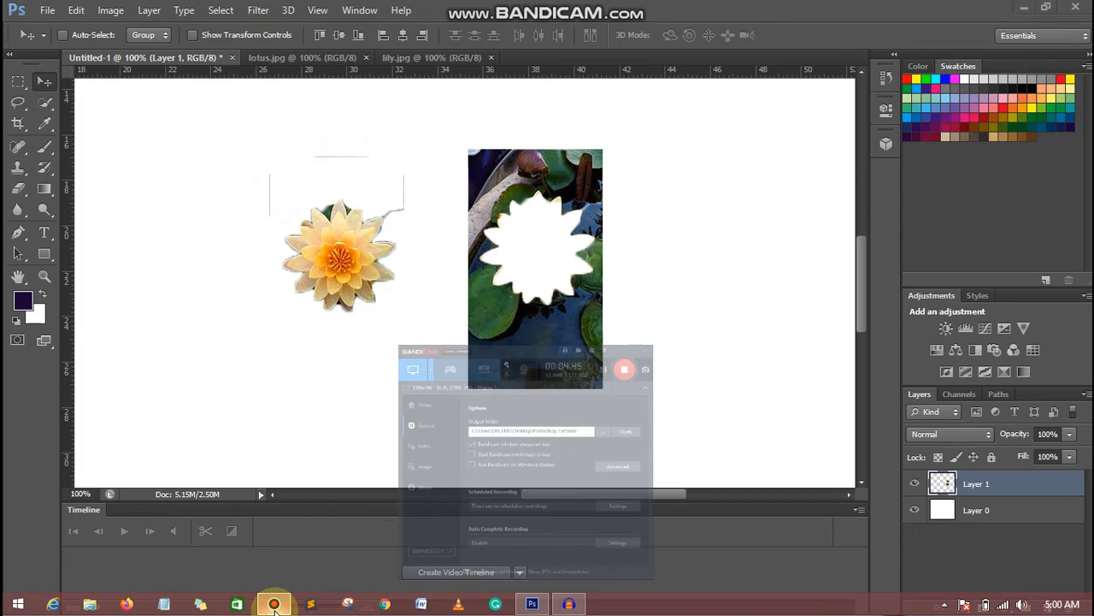
pyautogui.click(275, 605)
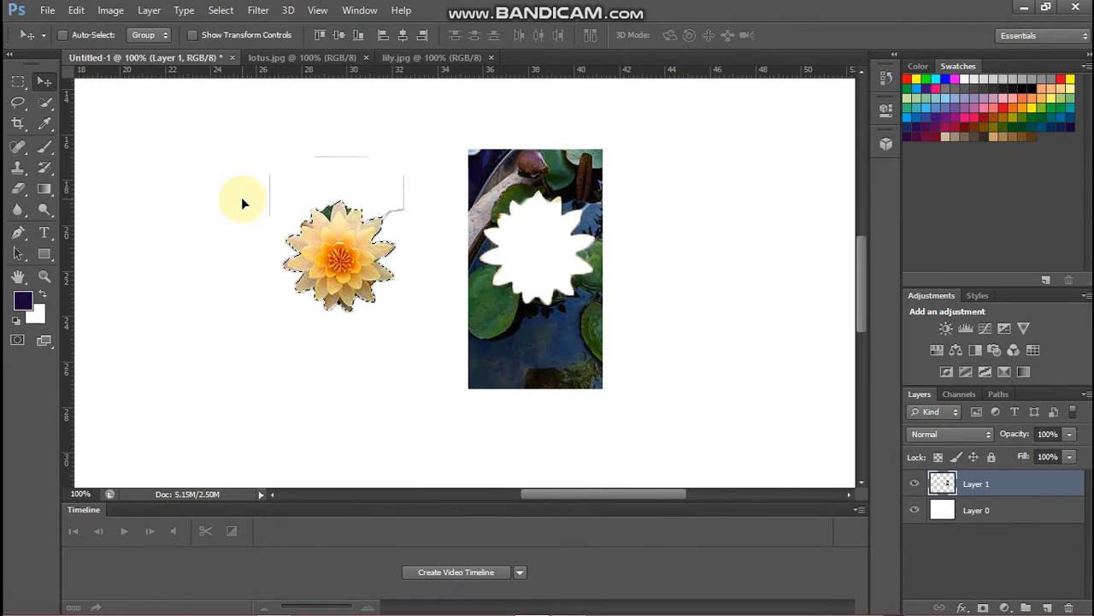
pyautogui.click(20, 124)
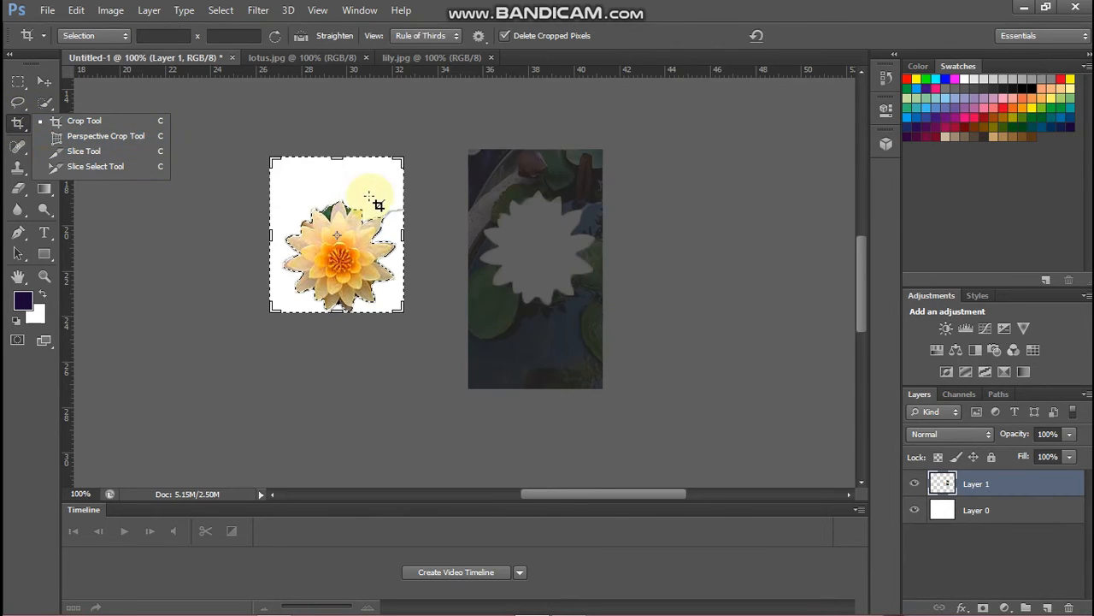
pyautogui.click(250, 178)
pyautogui.click(249, 178)
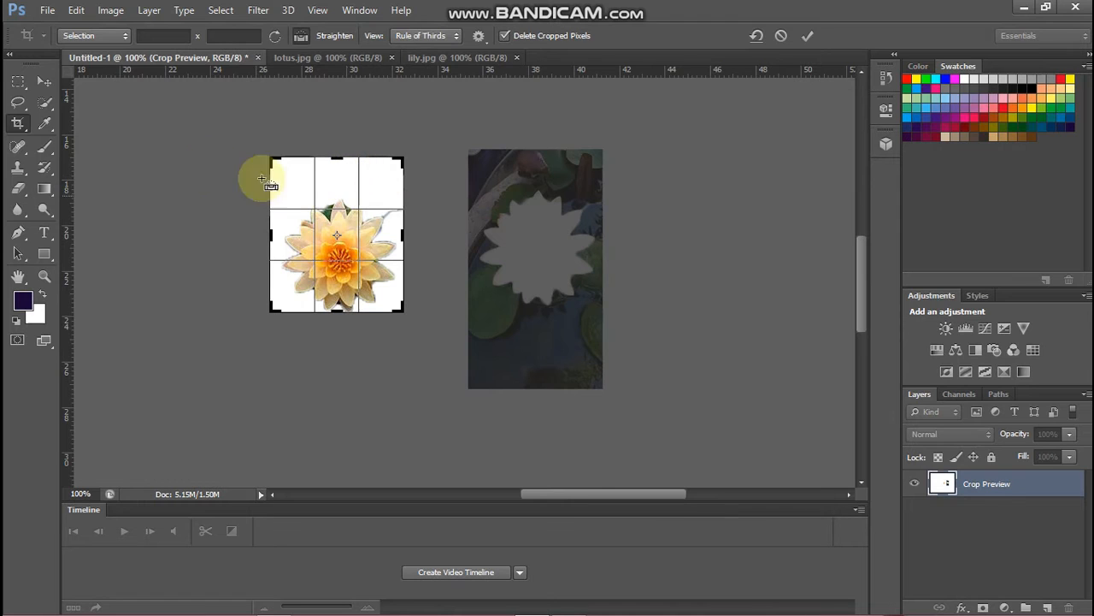
pyautogui.click(44, 82)
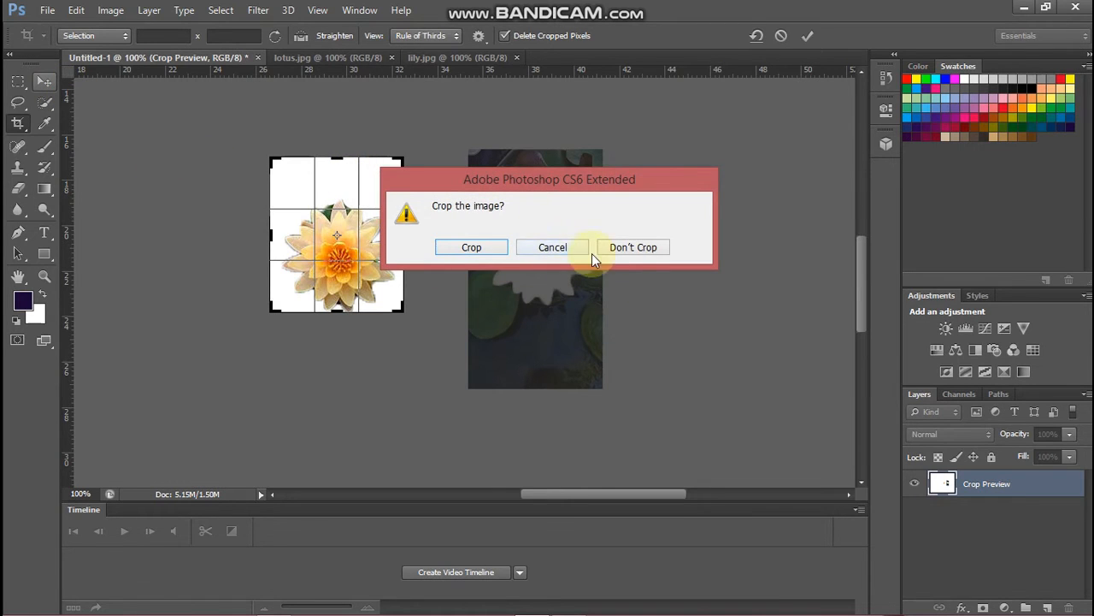
pyautogui.click(633, 248)
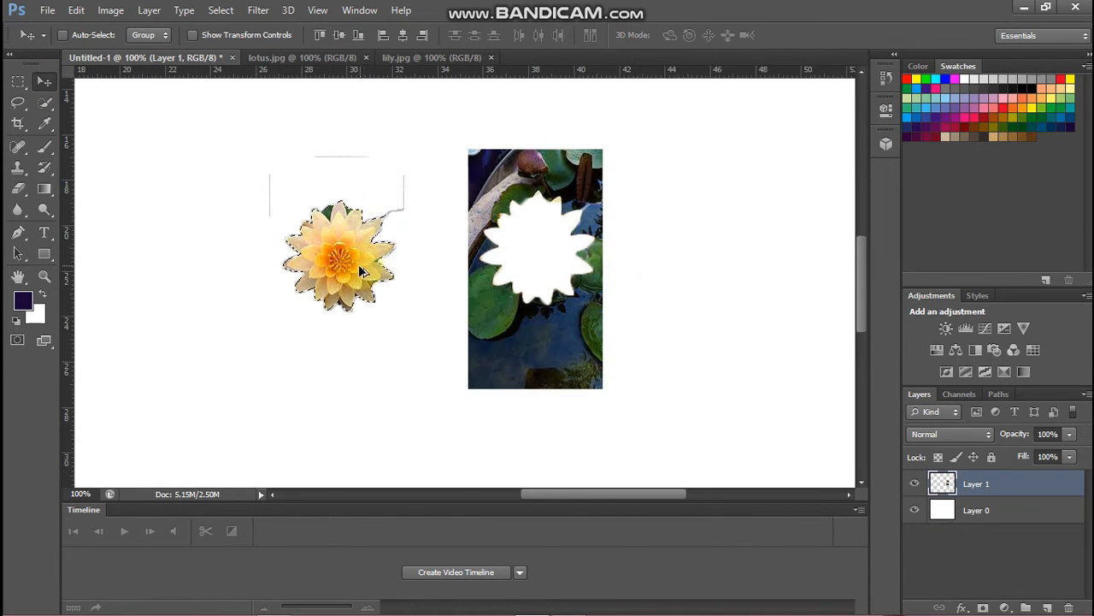
# Step: Undo the flower's move and clear the selection on Layer 1
pyautogui.hotkey('ctrl', 'z')
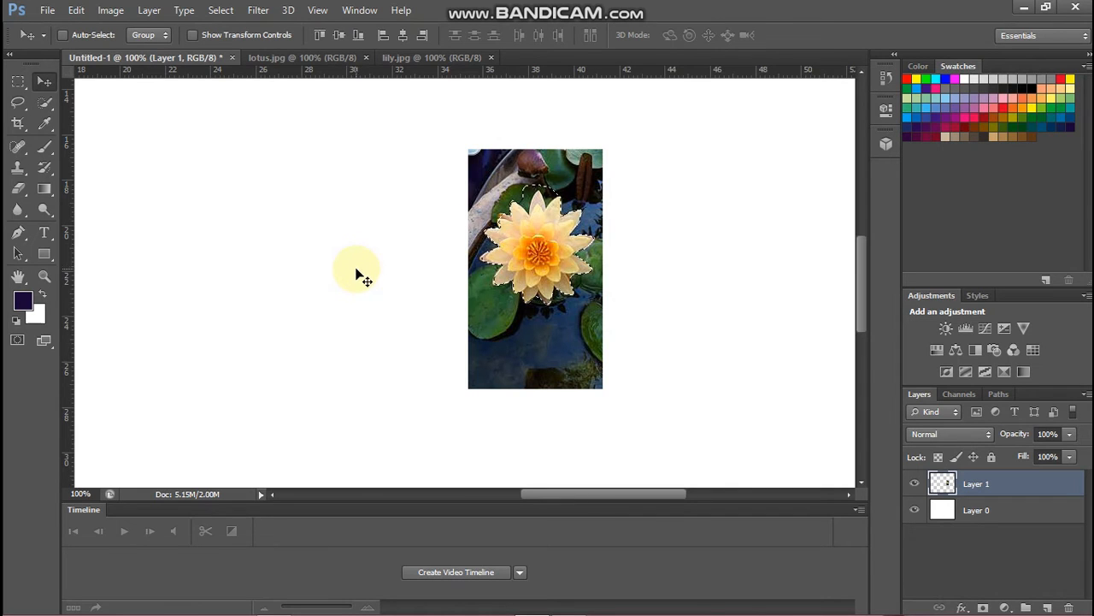
pyautogui.hotkey('ctrl', 'd')
pyautogui.click(38, 275)
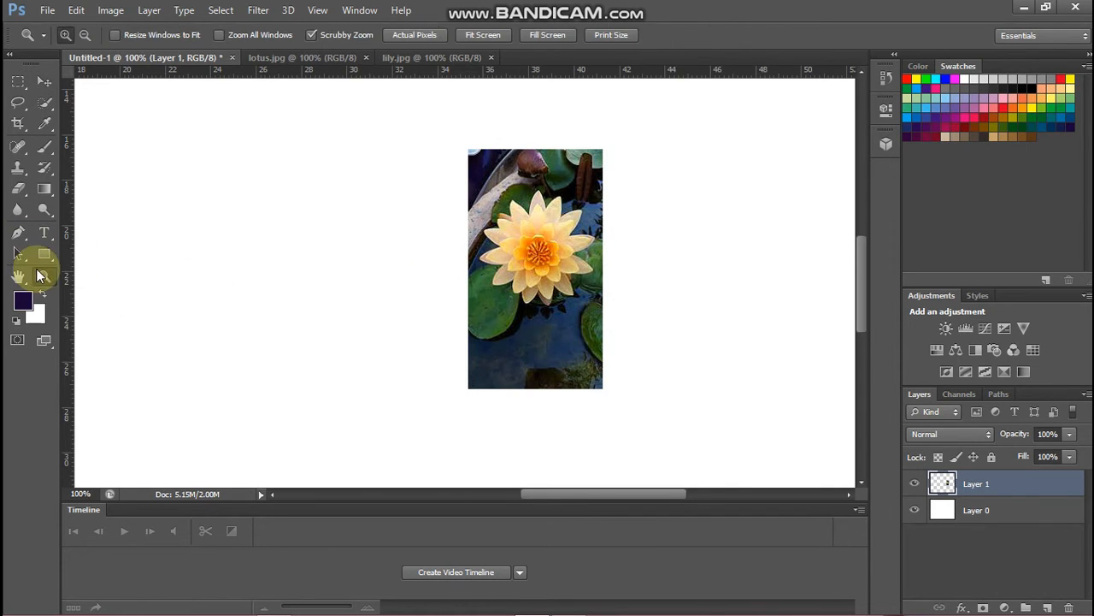
pyautogui.rightClick(310, 273)
pyautogui.click(373, 283)
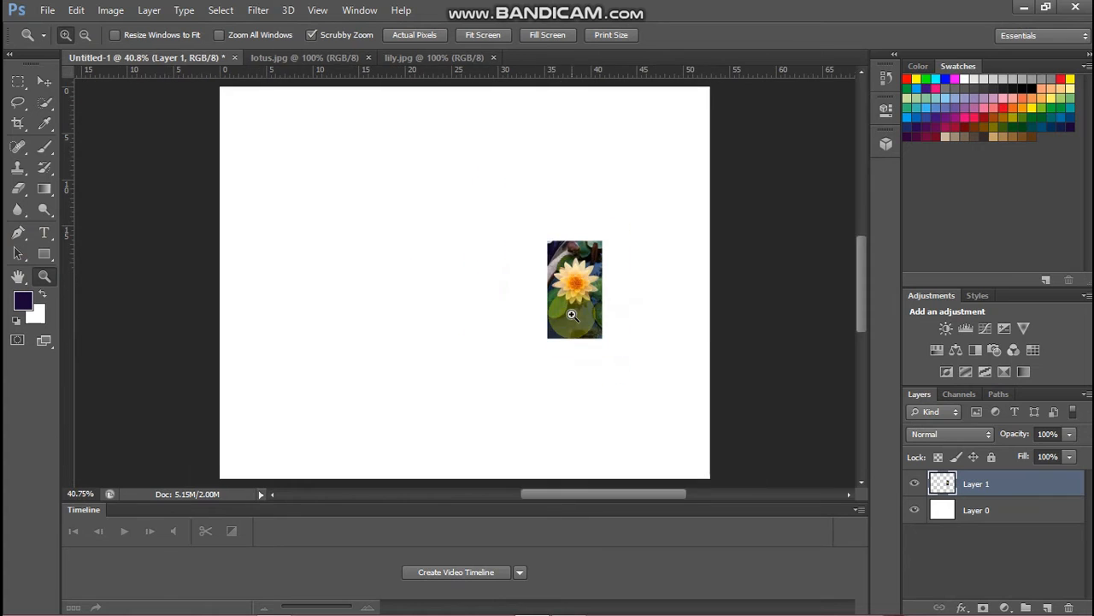
pyautogui.click(437, 60)
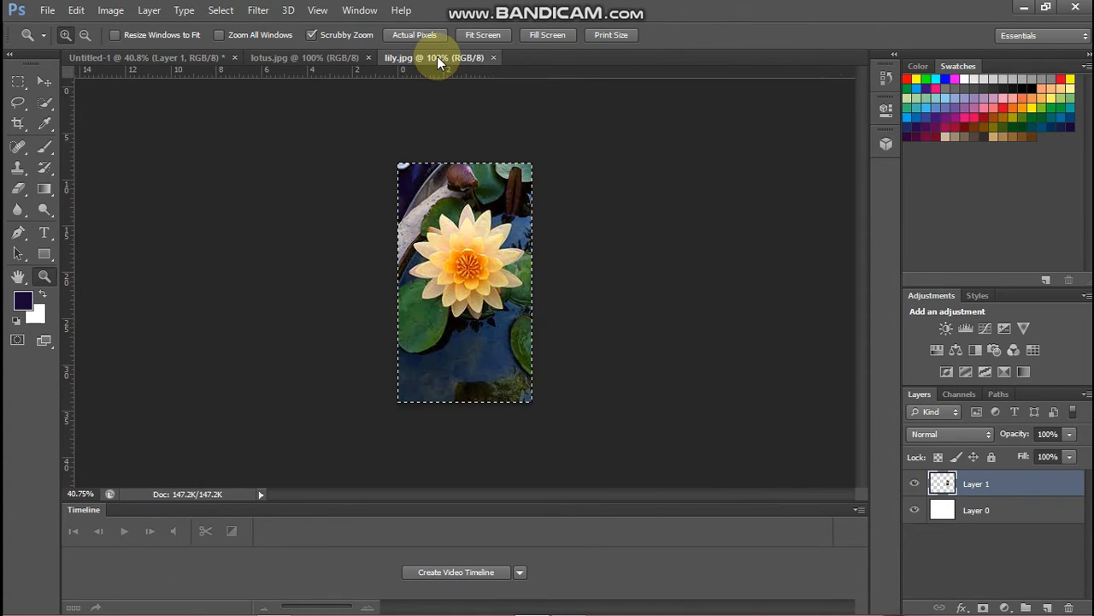
pyautogui.click(317, 57)
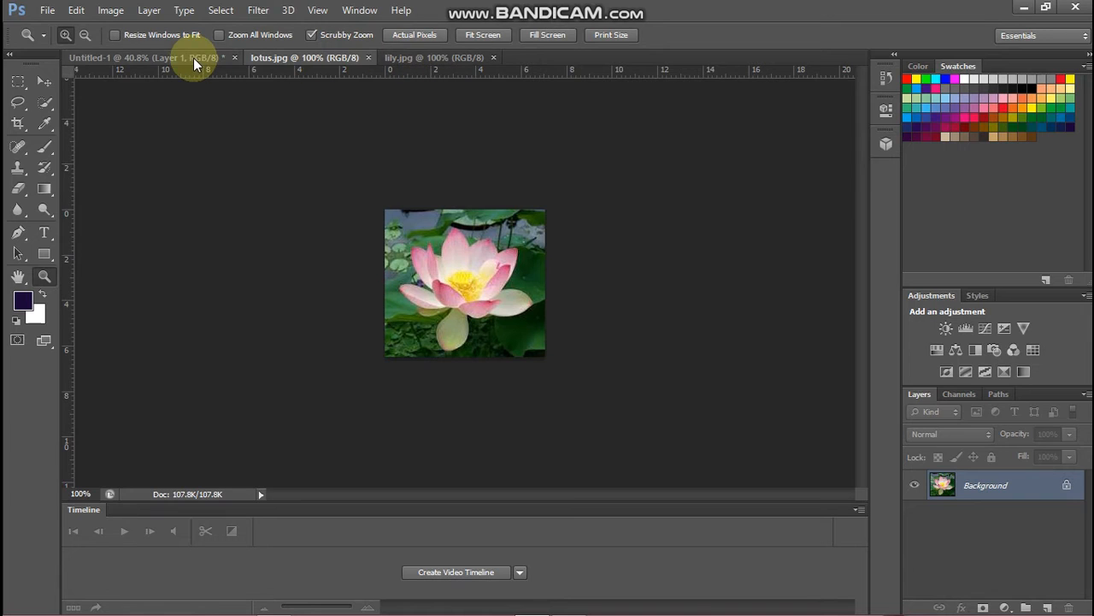
pyautogui.click(193, 57)
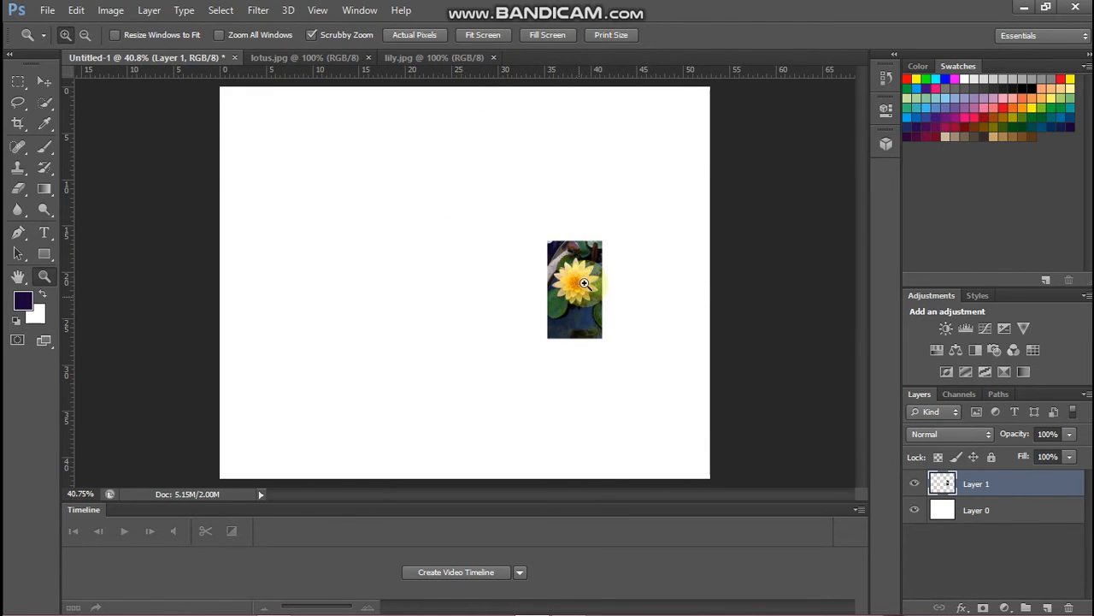
pyautogui.click(585, 312)
pyautogui.click(590, 305)
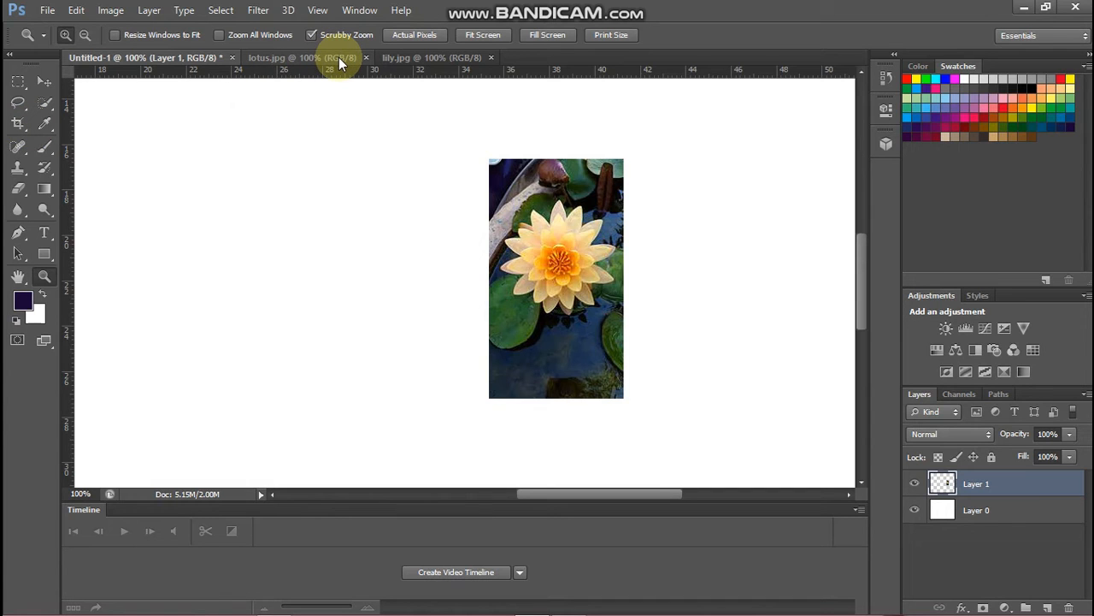
# Step: Open the blog JPEG image from the Desktop
pyautogui.hotkey('ctrl', 'o')
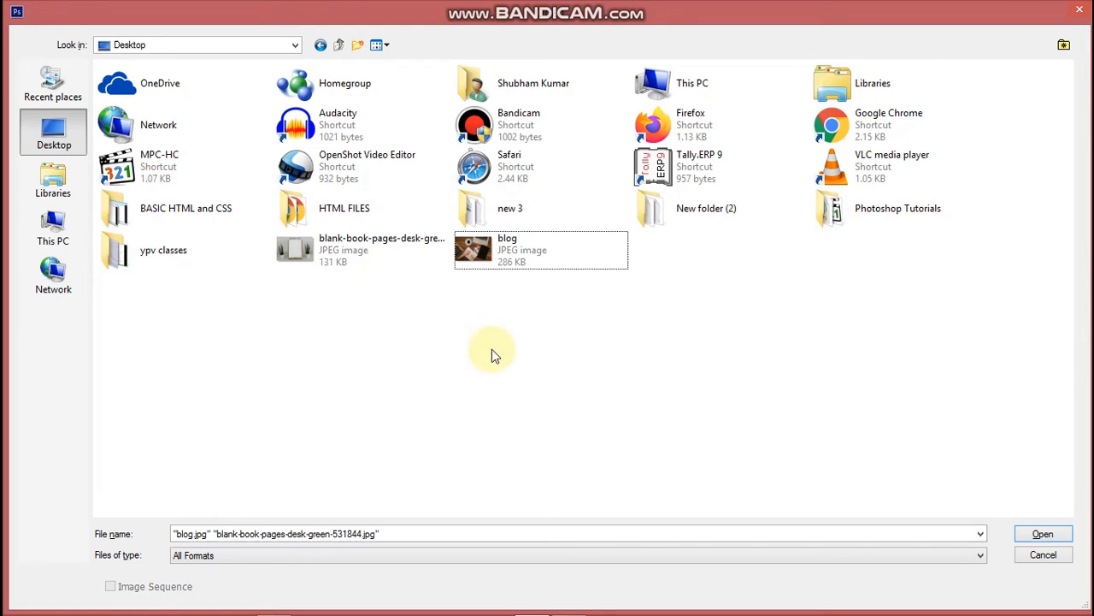
pyautogui.click(521, 264)
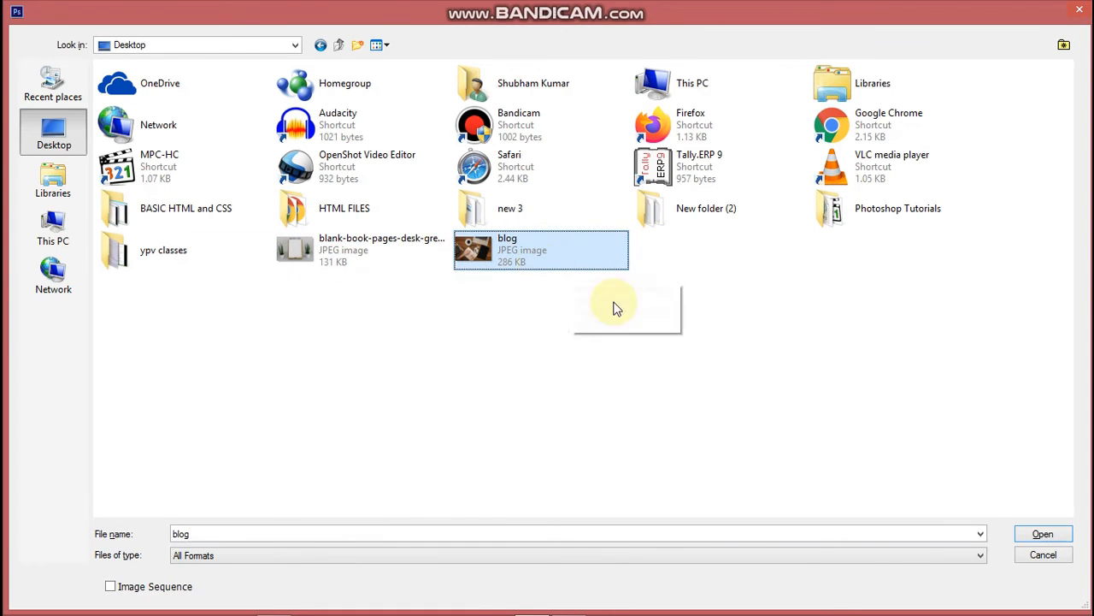
pyautogui.click(1034, 536)
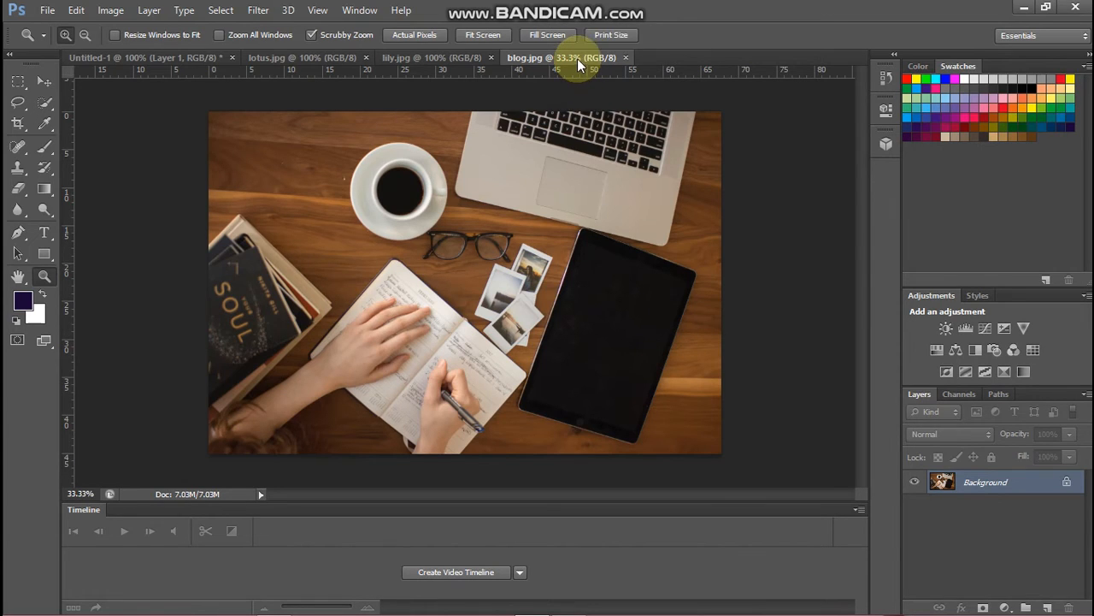
# Step: Crop the desk photo from its upper-left corner, cutting off the stack of books on the left and a strip along the top
pyautogui.click(19, 126)
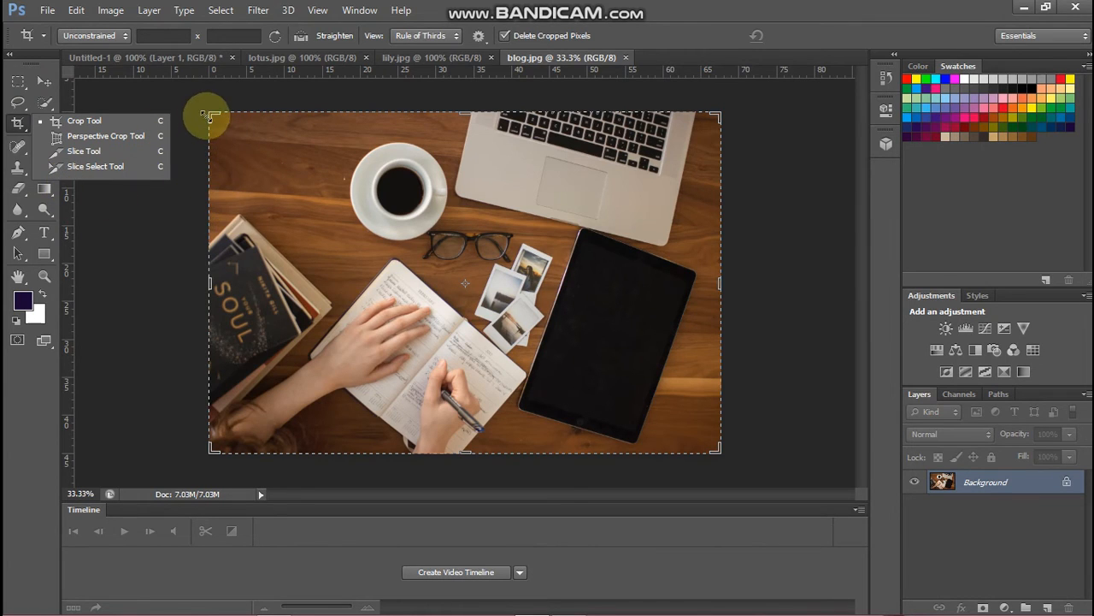
pyautogui.click(192, 138)
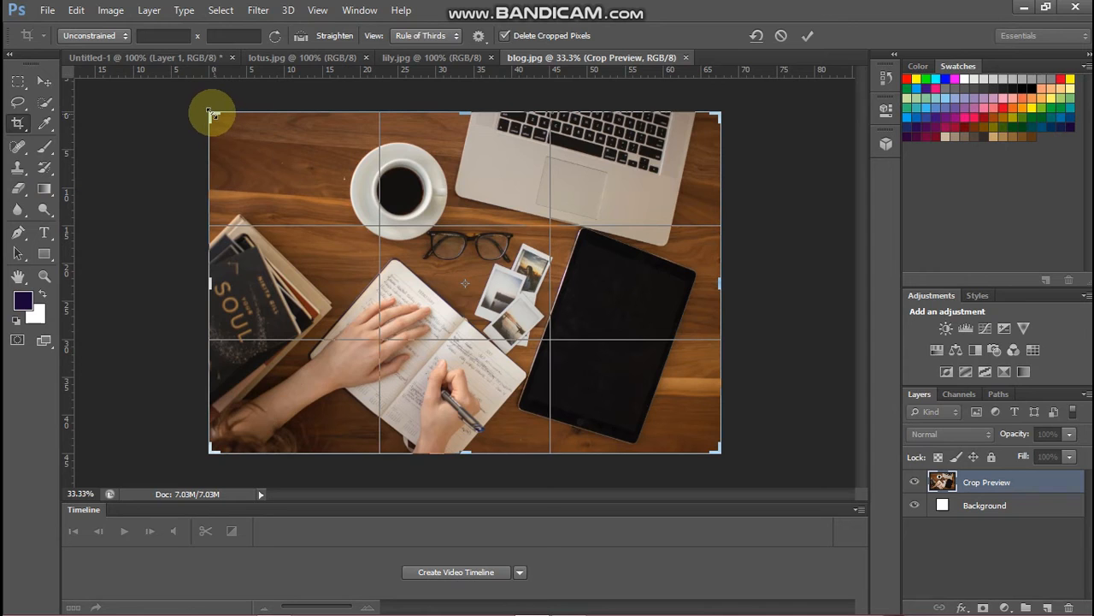
pyautogui.moveTo(213, 113); pyautogui.dragTo(276, 130)
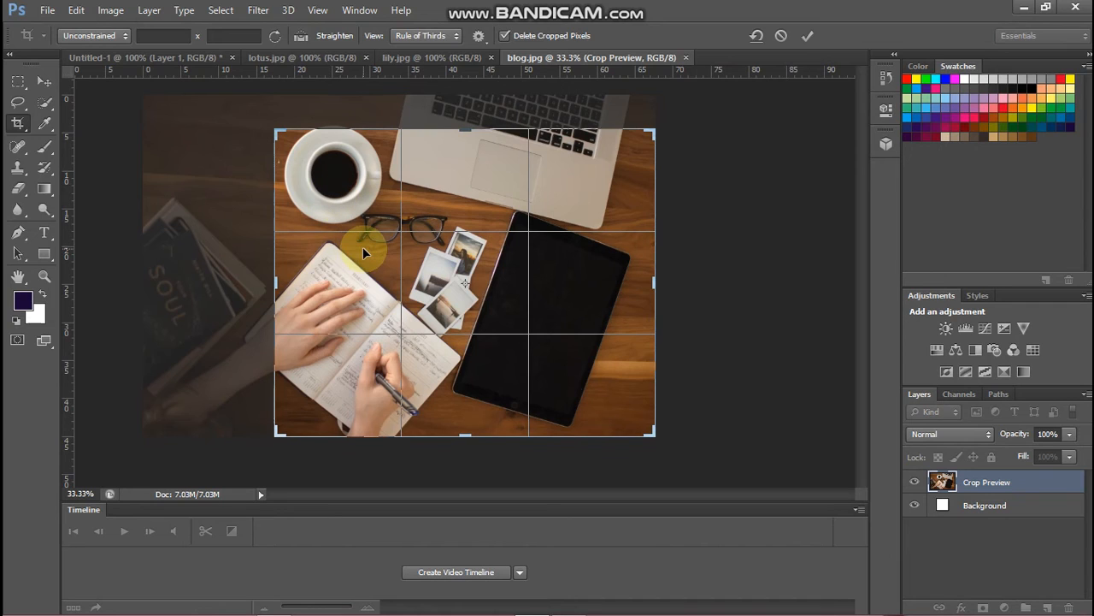
pyautogui.press('Return')
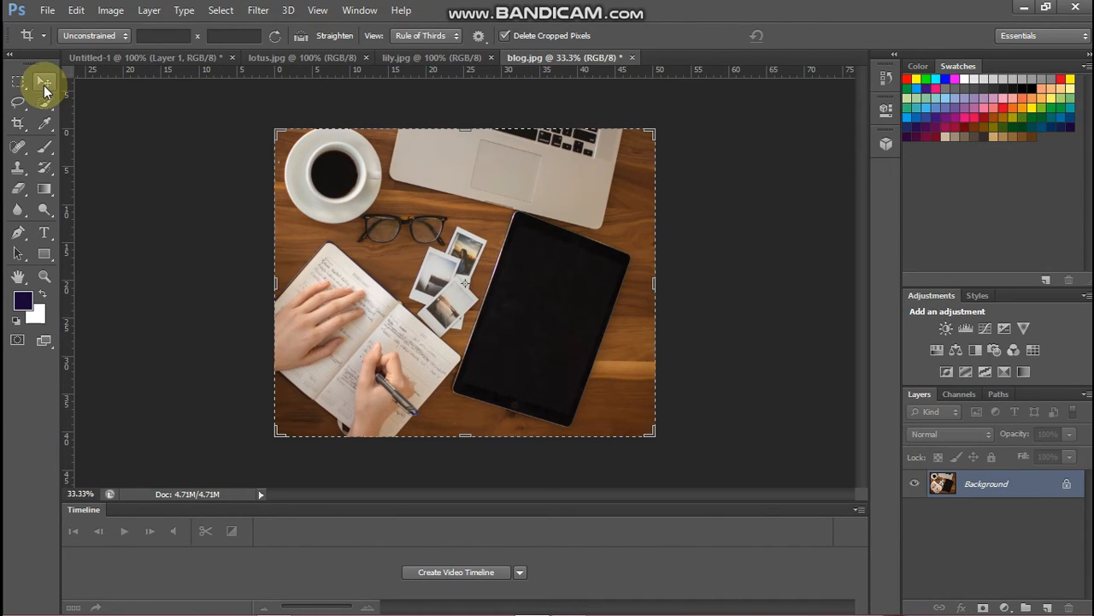
# Step: Leave cropping for the Eyedropper tool and view the current foreground color in the Color Picker
pyautogui.click(45, 80)
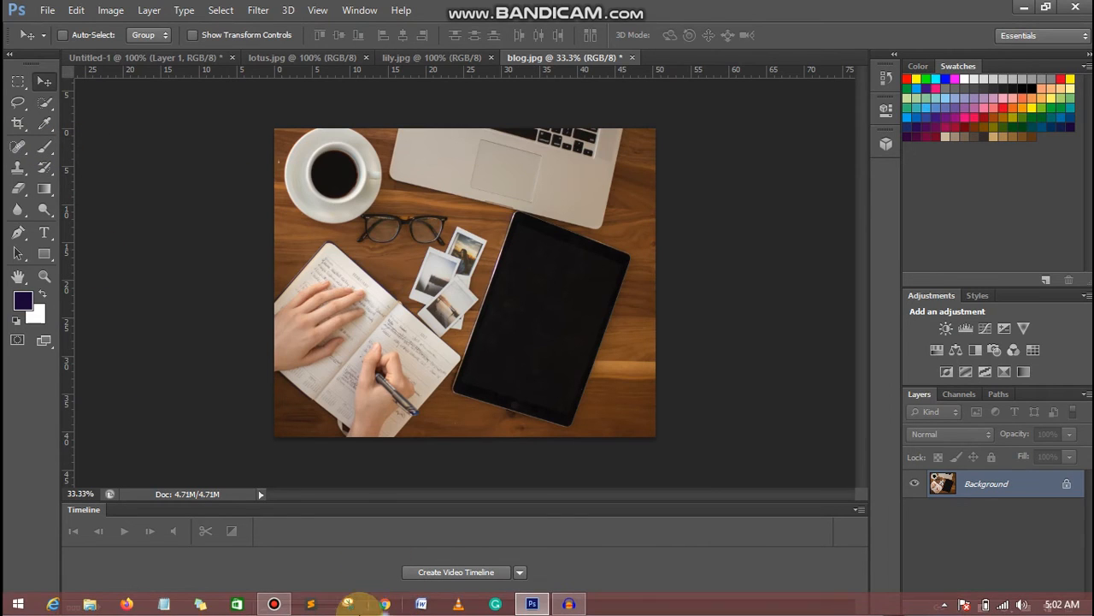
pyautogui.click(49, 130)
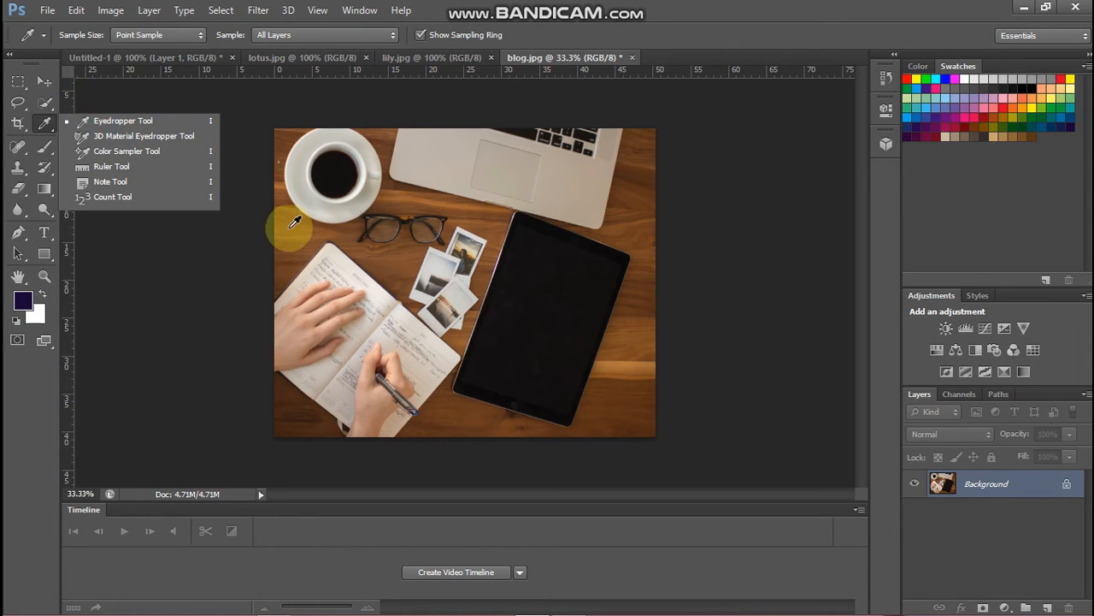
pyautogui.click(15, 306)
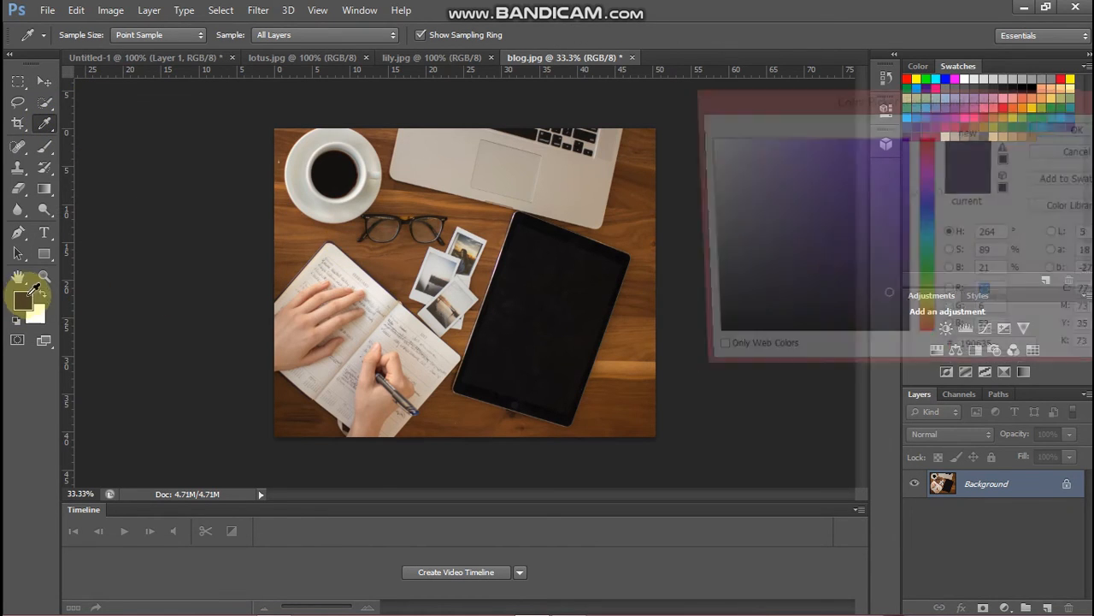
pyautogui.moveTo(915, 100); pyautogui.dragTo(693, 98)
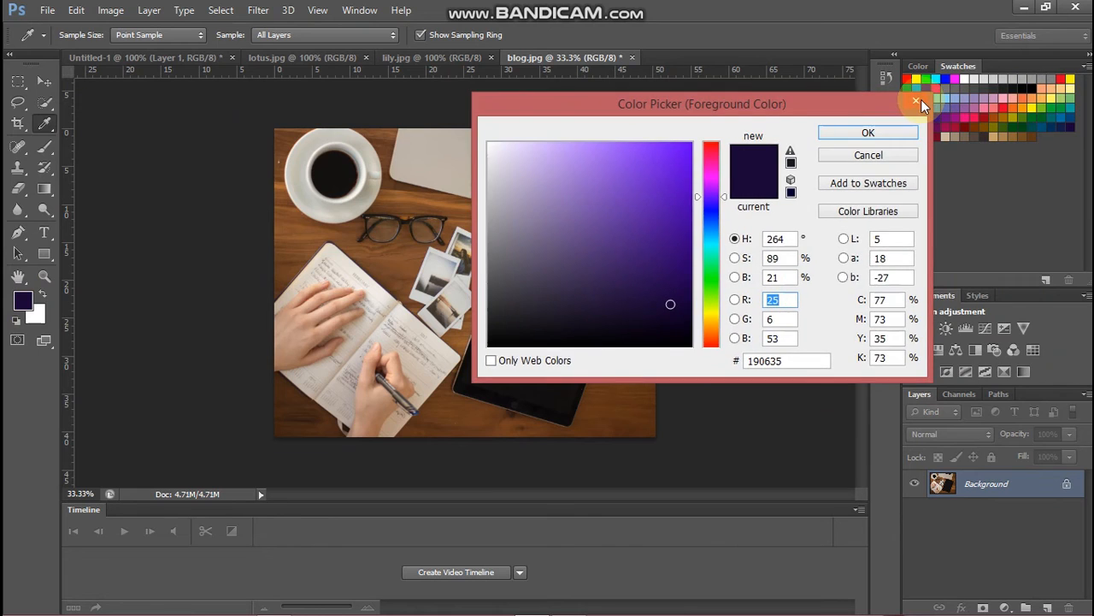
pyautogui.click(920, 100)
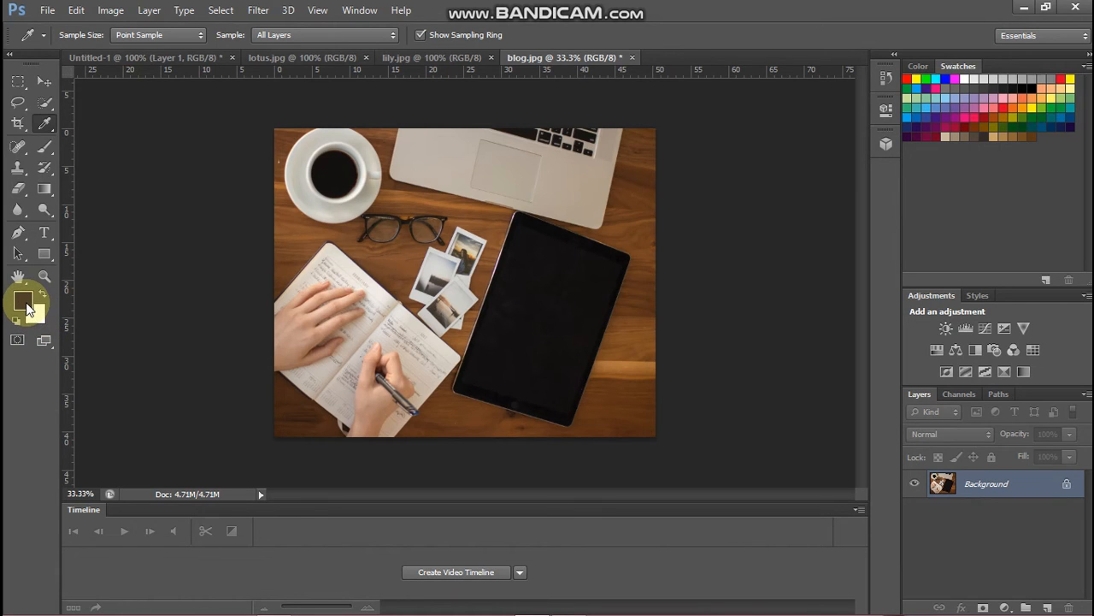
# Step: Set the foreground color to yellow-green #cfeb34 in the Color Picker after trying several purple shades
pyautogui.click(25, 306)
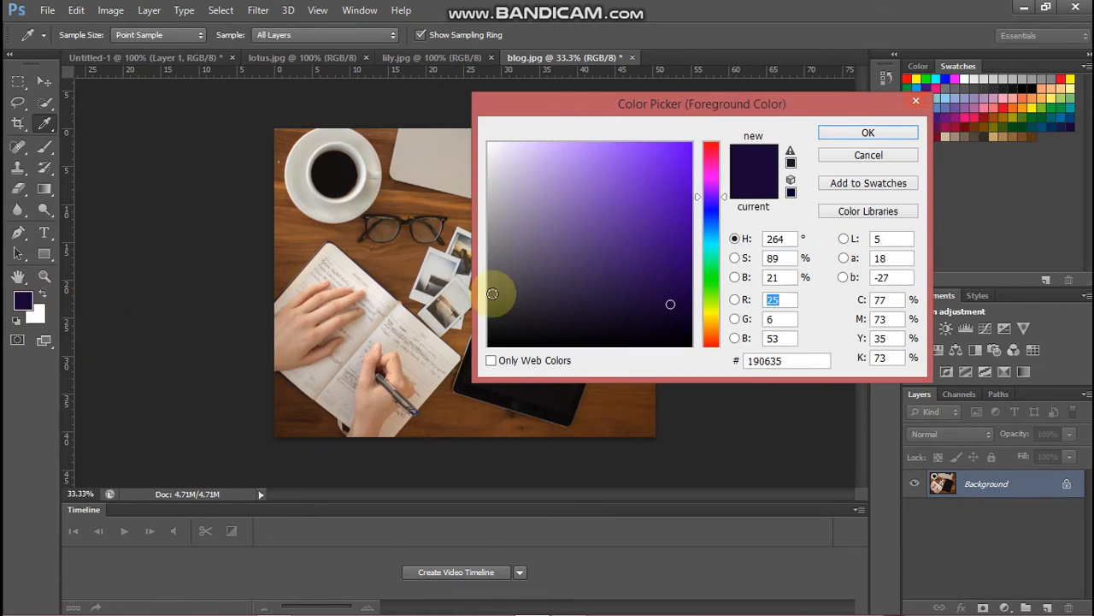
pyautogui.click(679, 154)
pyautogui.click(603, 150)
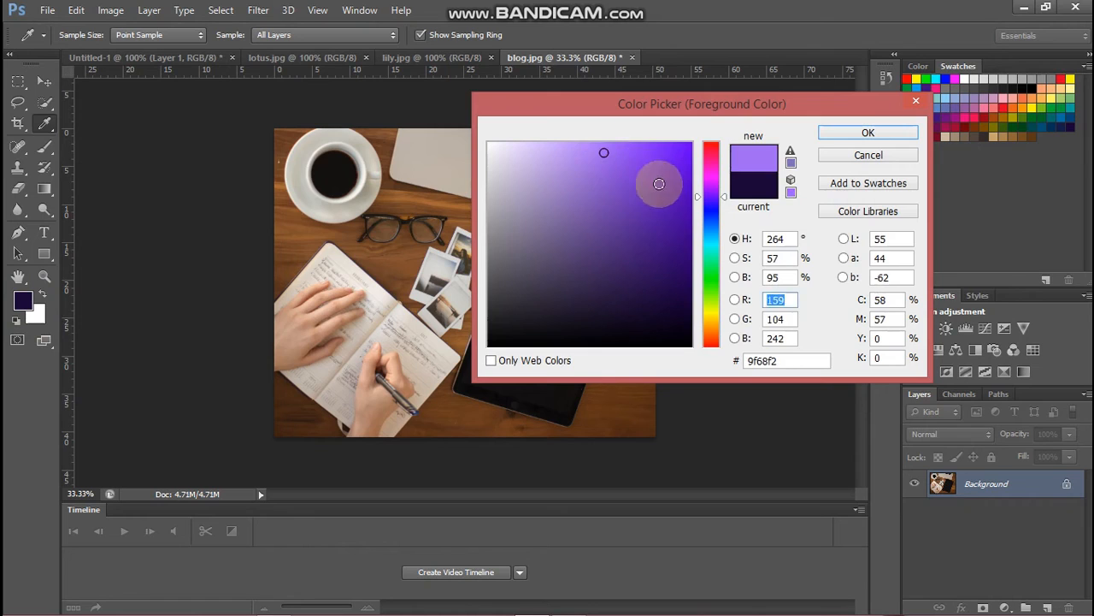
pyautogui.click(658, 219)
pyautogui.click(606, 219)
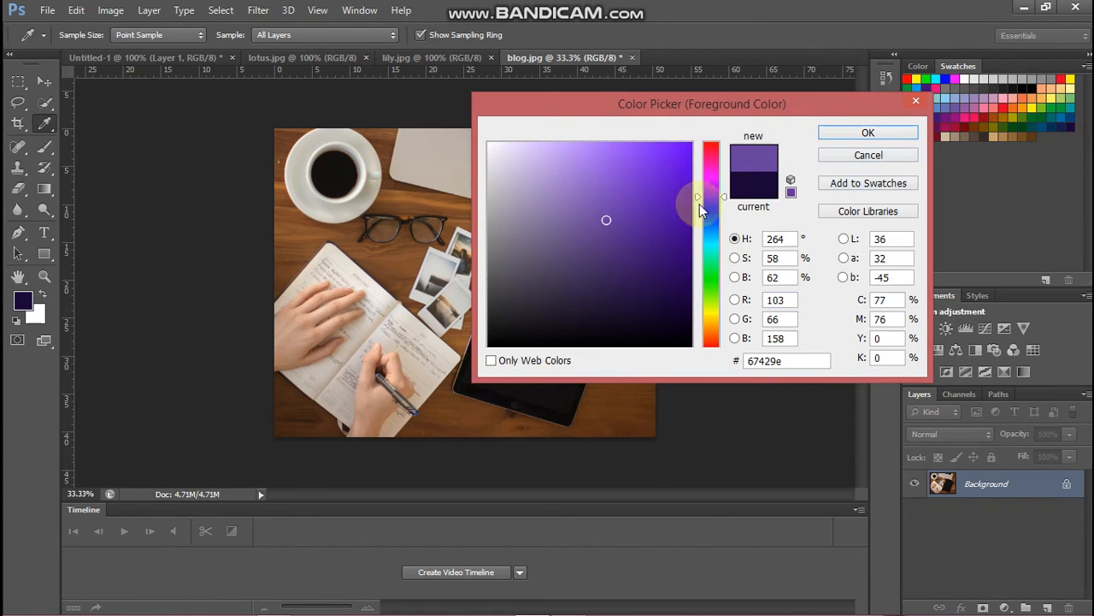
pyautogui.click(709, 308)
pyautogui.click(647, 158)
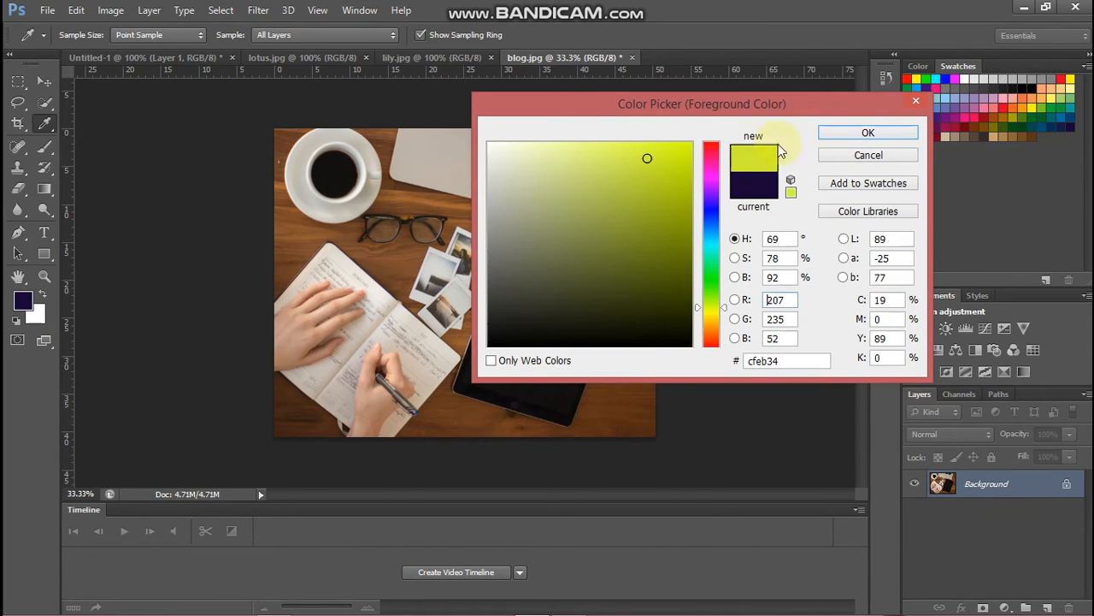
pyautogui.click(868, 134)
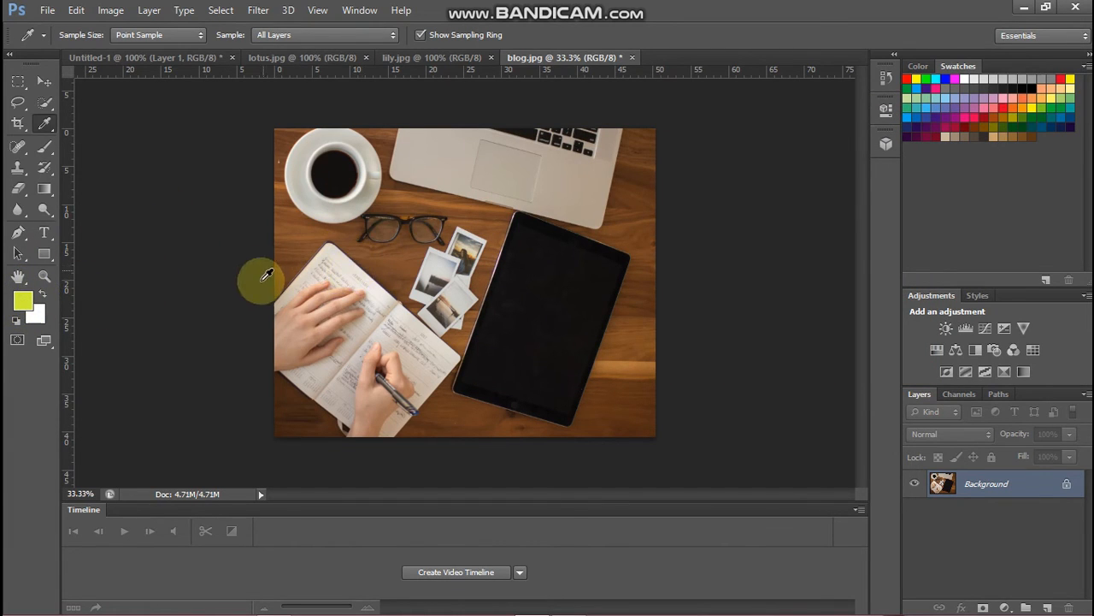
# Step: Change the foreground color to a dark orange-brown with a hue of 35° in the Color Picker
pyautogui.moveTo(293, 584)
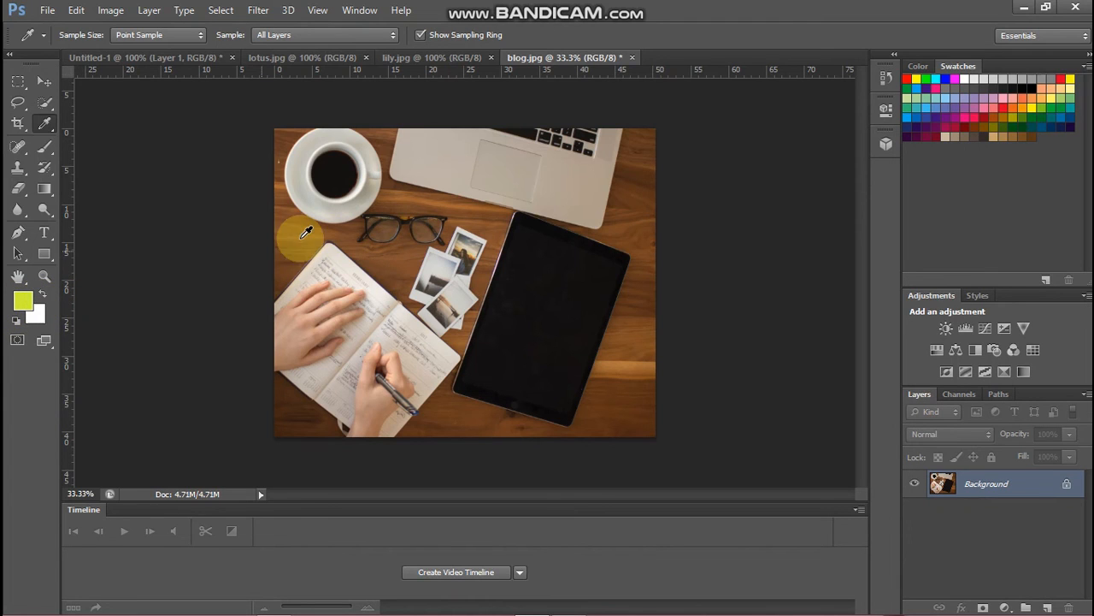
pyautogui.click(26, 299)
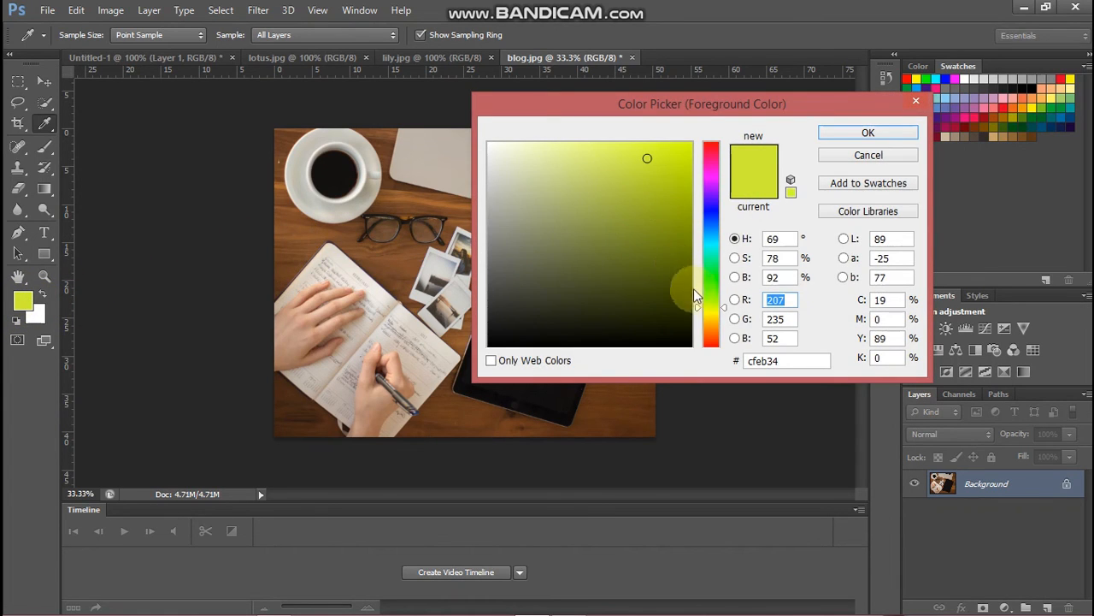
pyautogui.moveTo(708, 324); pyautogui.dragTo(711, 317)
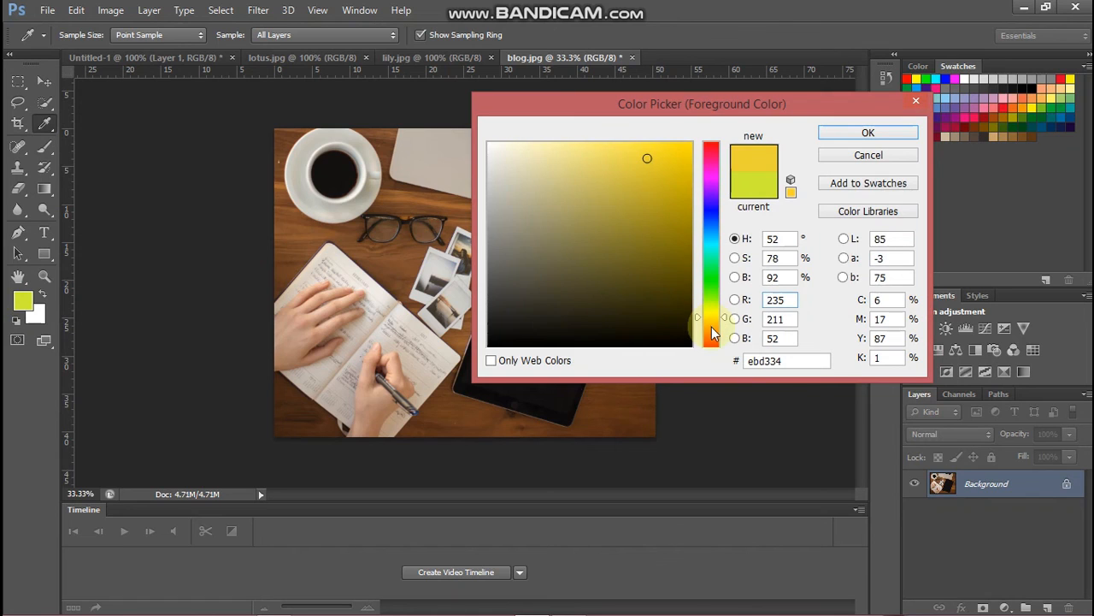
pyautogui.click(713, 328)
pyautogui.moveTo(681, 274); pyautogui.dragTo(666, 245)
pyautogui.click(867, 134)
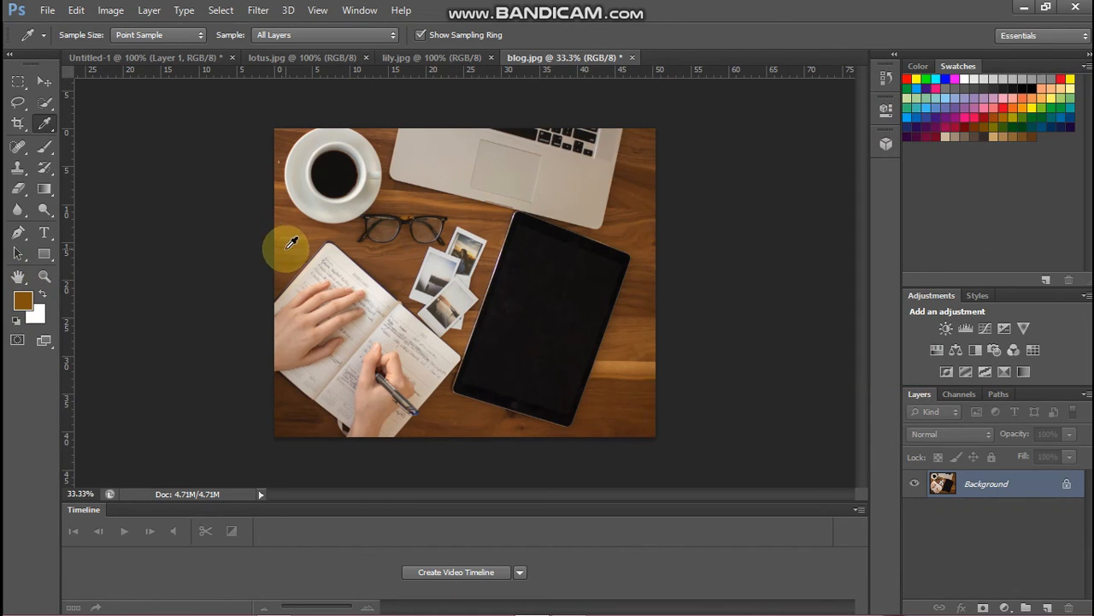
# Step: Set the foreground color to light orange #f2b359
pyautogui.click(23, 299)
pyautogui.click(617, 152)
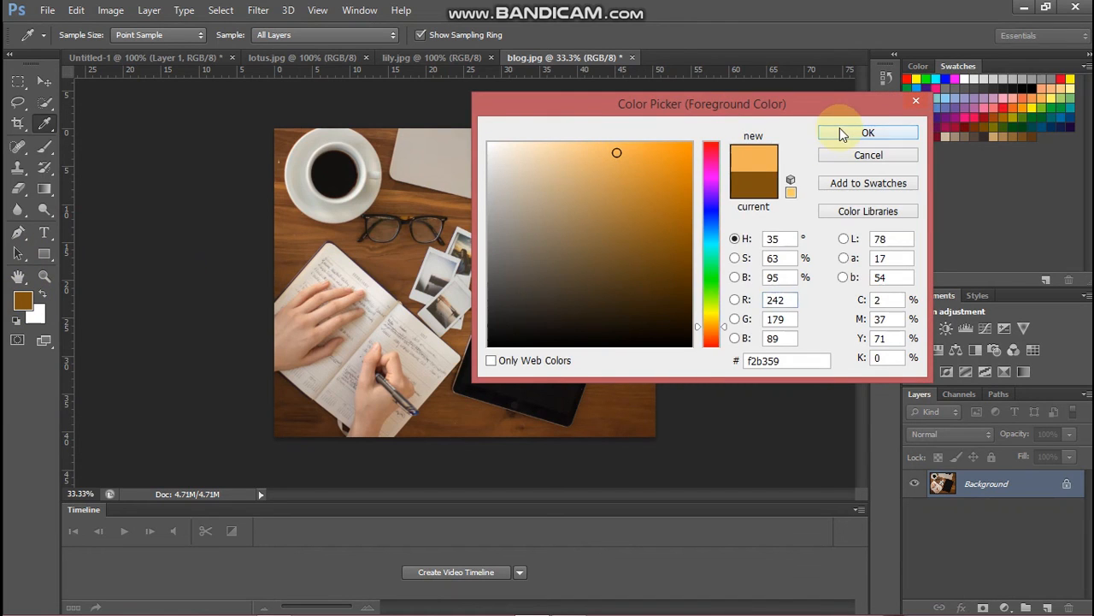
pyautogui.click(840, 133)
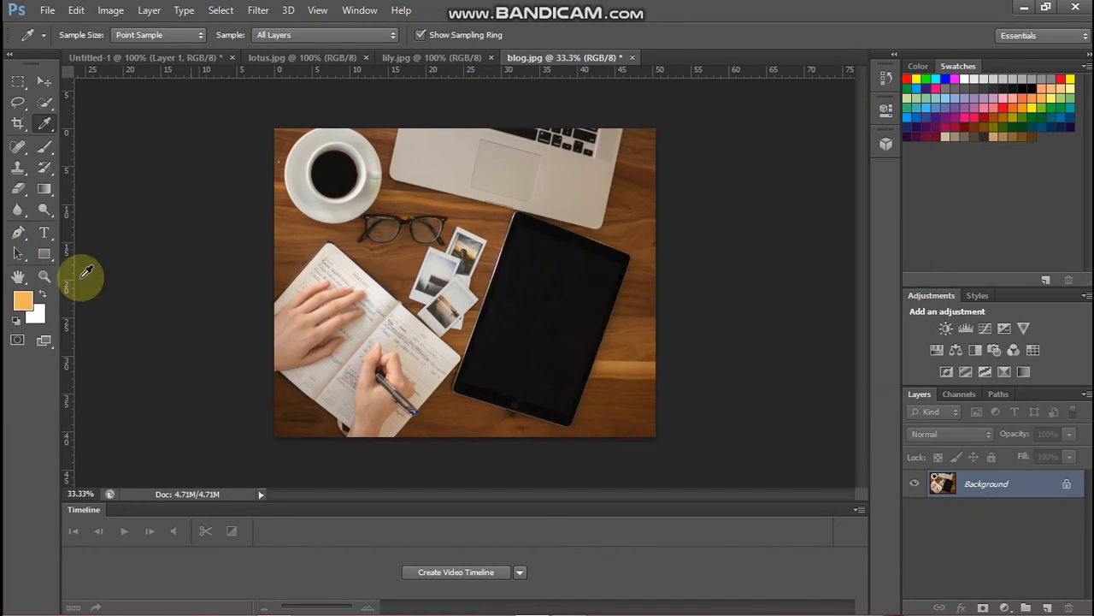
# Step: Sample the brown wood below the coffee cup with the Eyedropper and check the foreground color in the Color Picker
pyautogui.click(46, 127)
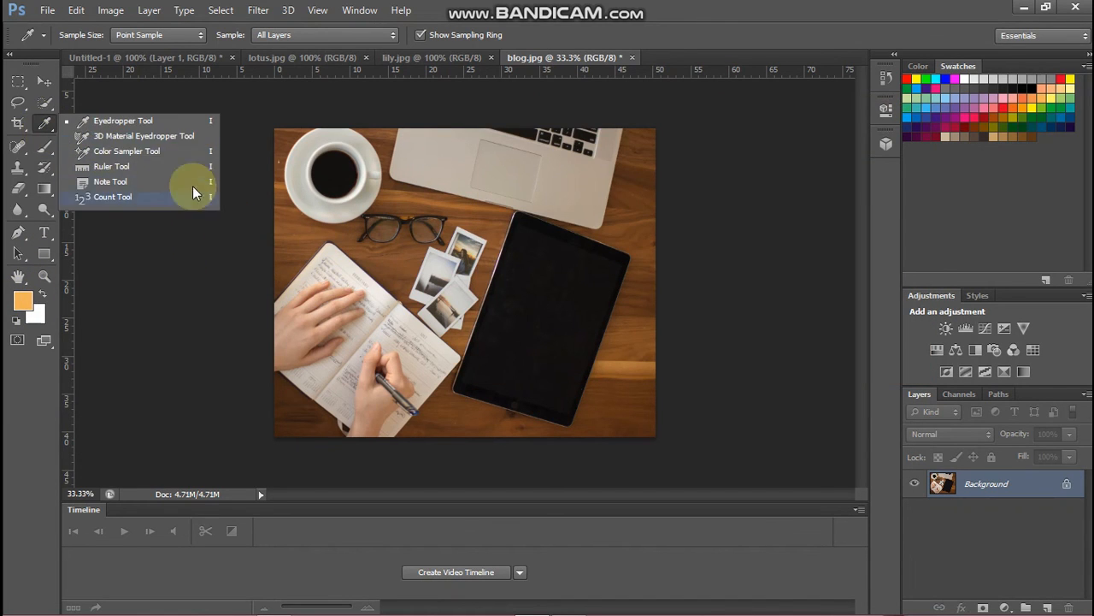
pyautogui.click(140, 122)
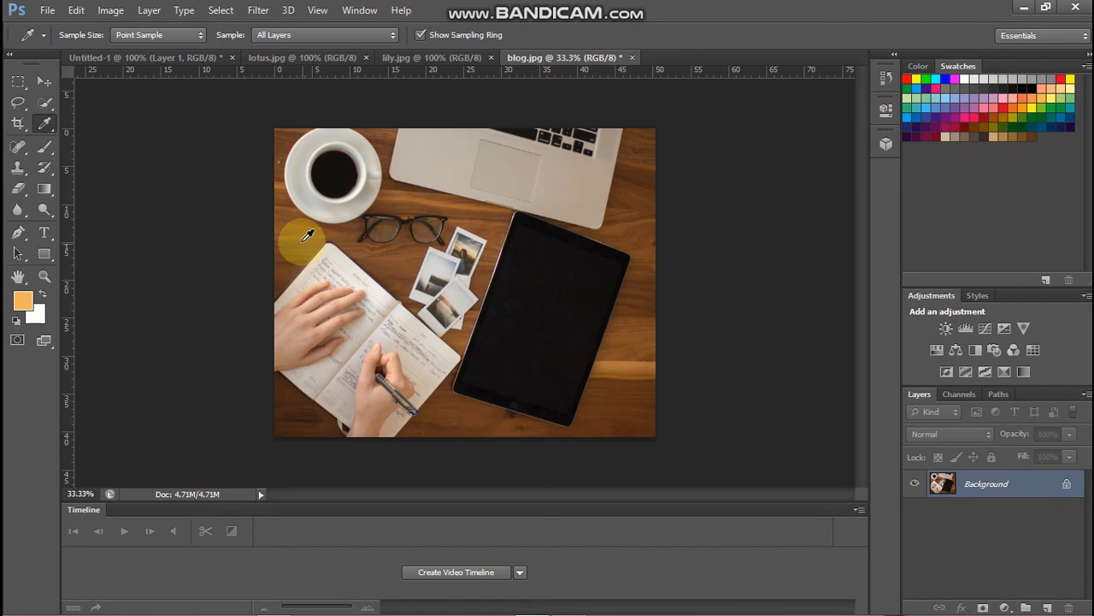
pyautogui.click(306, 236)
pyautogui.click(25, 295)
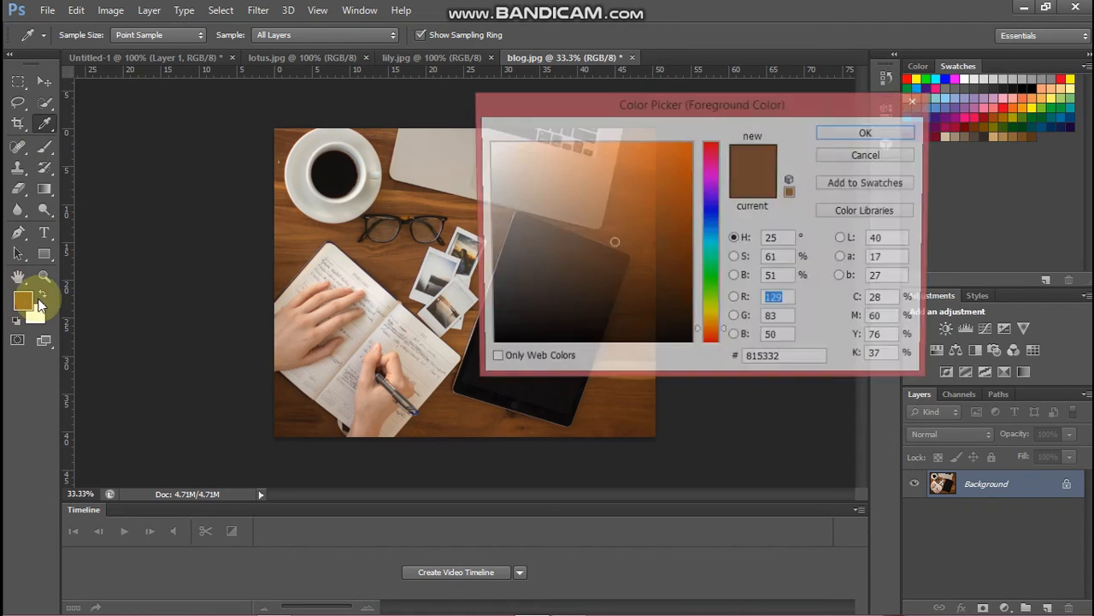
pyautogui.click(828, 138)
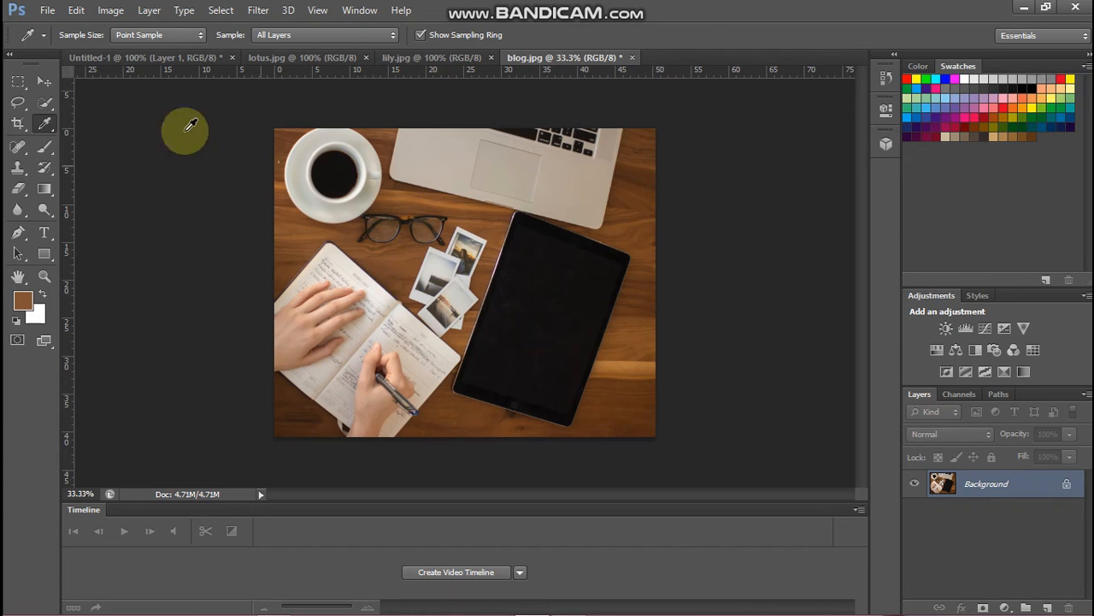
# Step: Sample the tablet's black screen with the Eyedropper, then the laptop's light gray body as the foreground color
pyautogui.rightClick(51, 124)
pyautogui.click(160, 121)
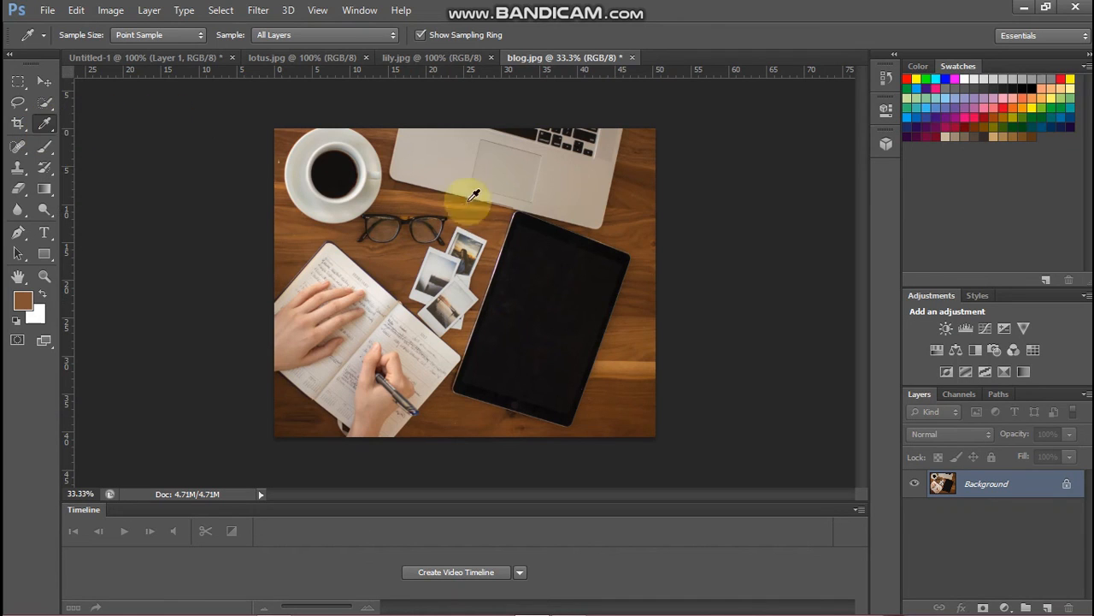
pyautogui.click(567, 295)
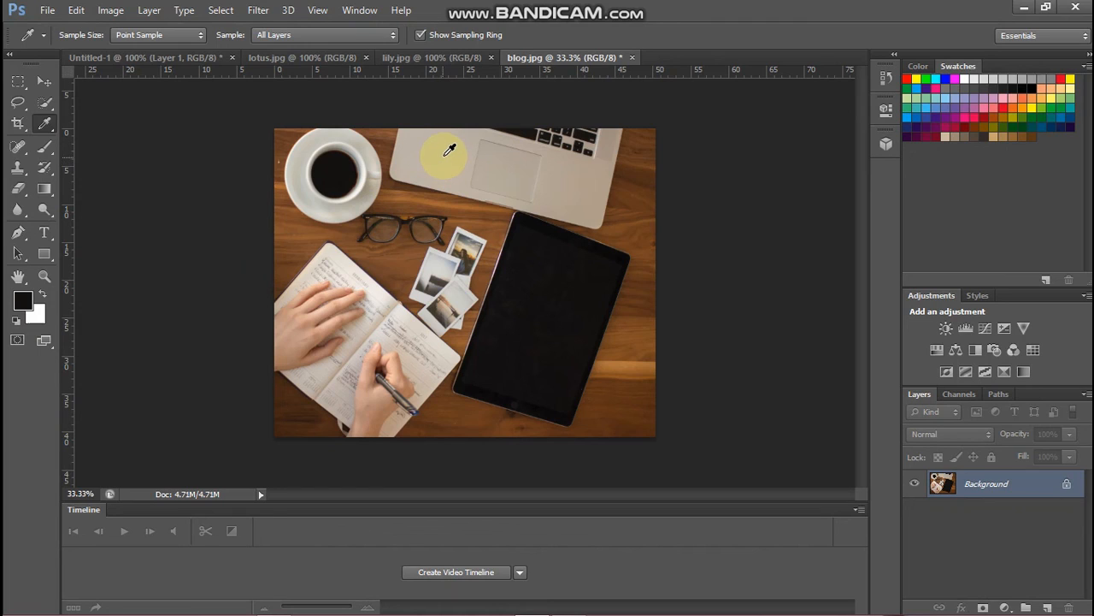
pyautogui.click(449, 150)
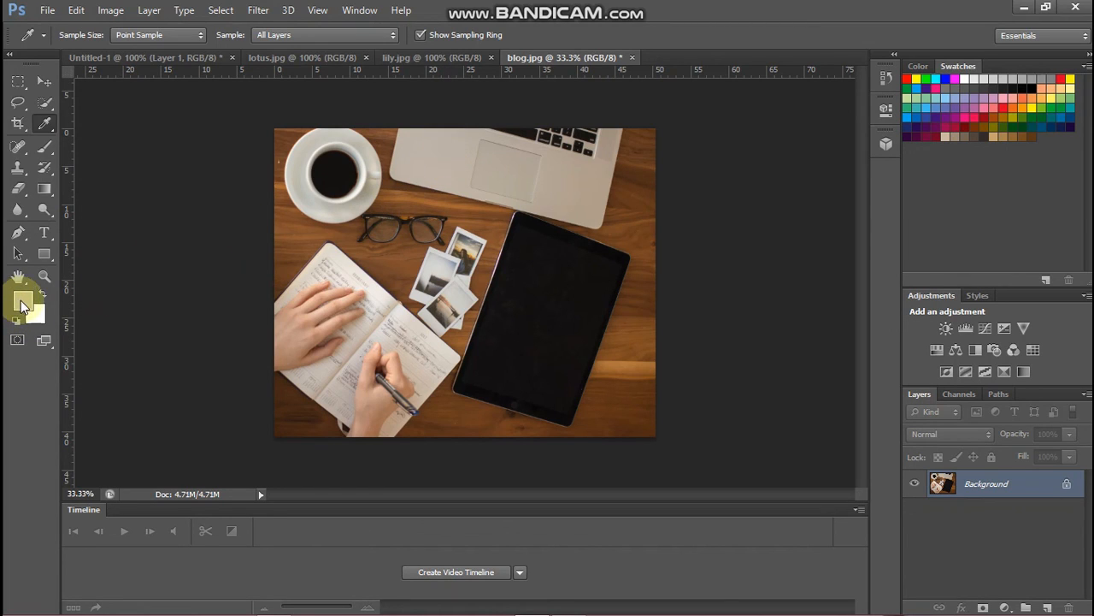
pyautogui.moveTo(236, 606)
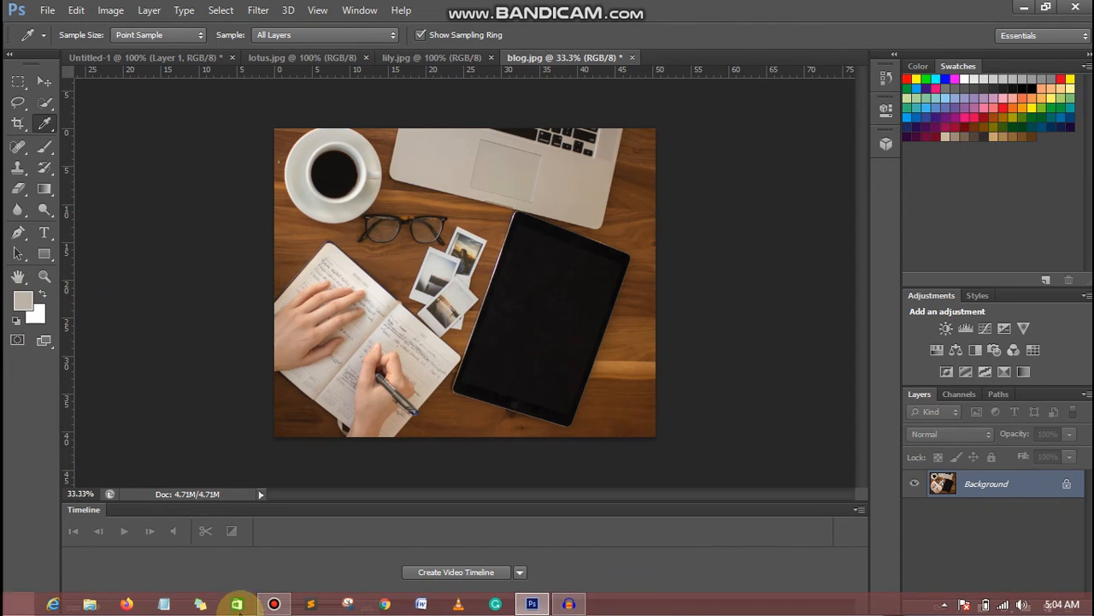
pyautogui.moveTo(274, 604)
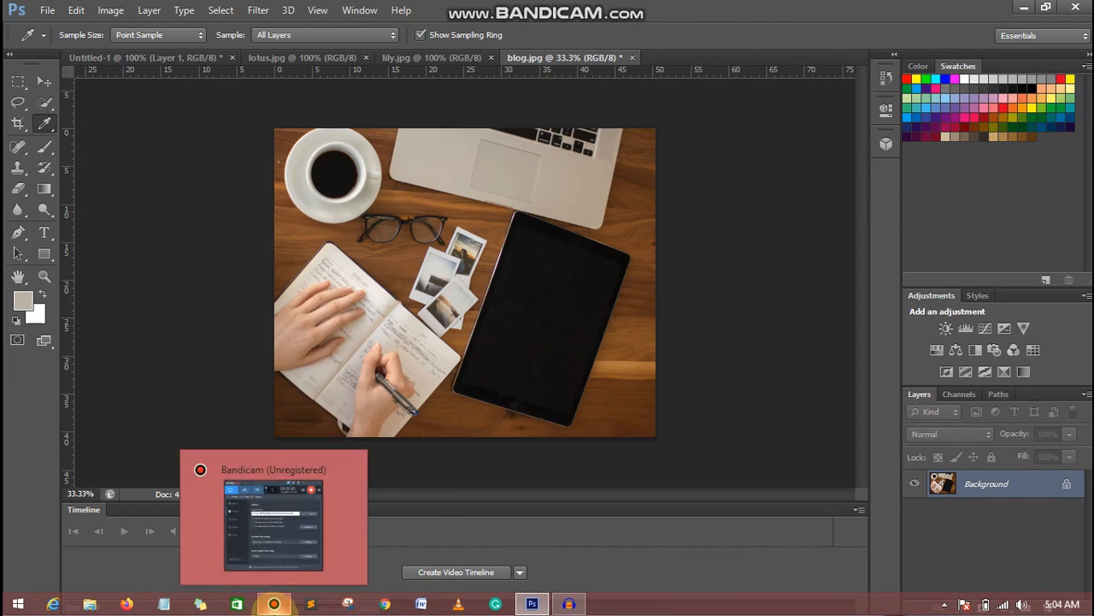
pyautogui.click(305, 549)
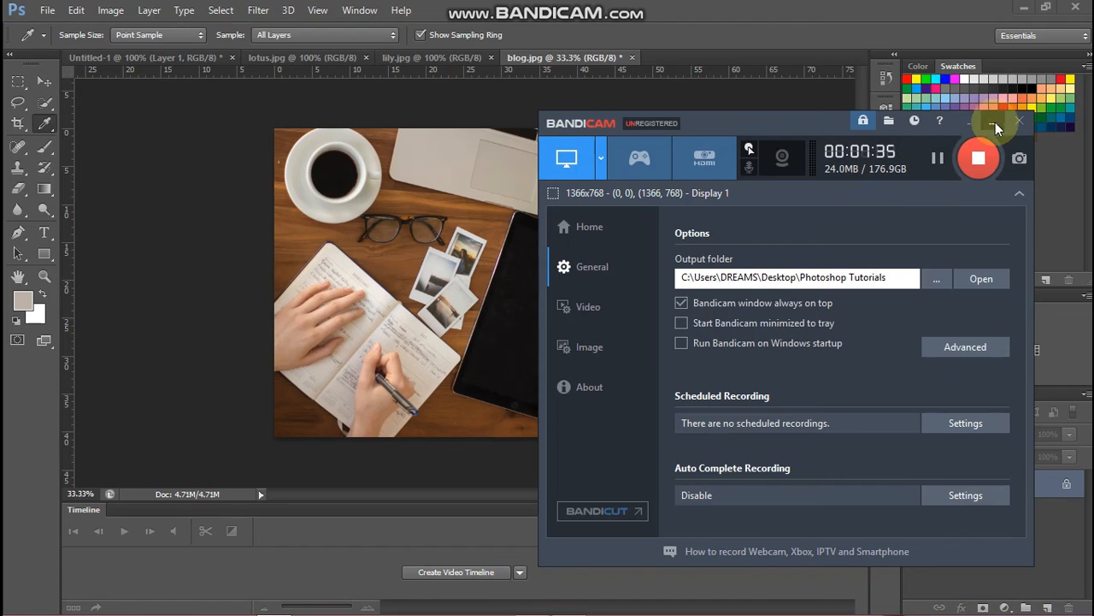
pyautogui.click(994, 124)
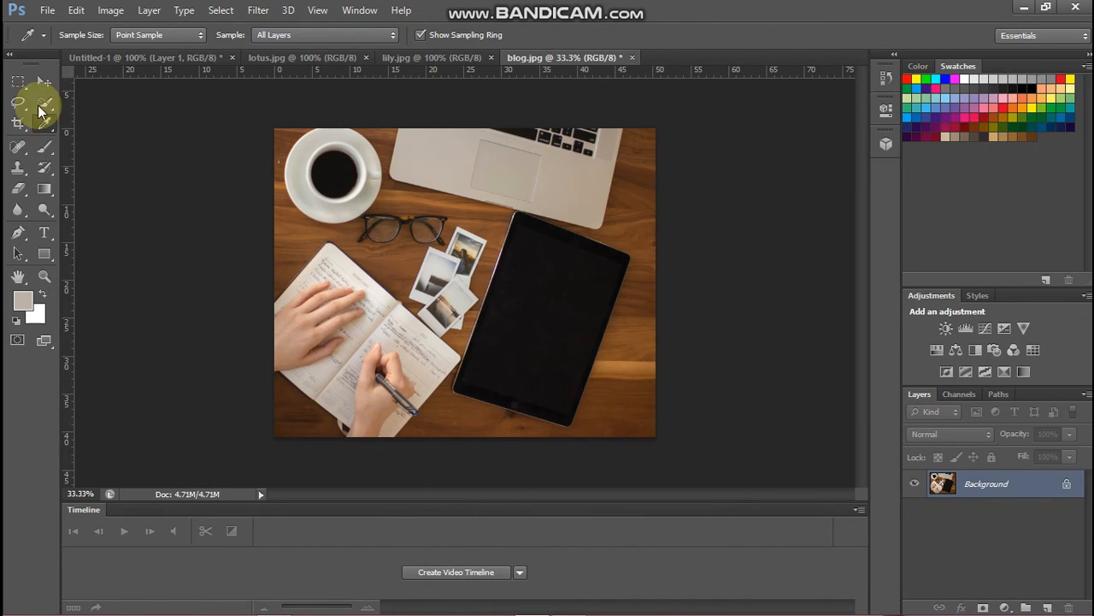